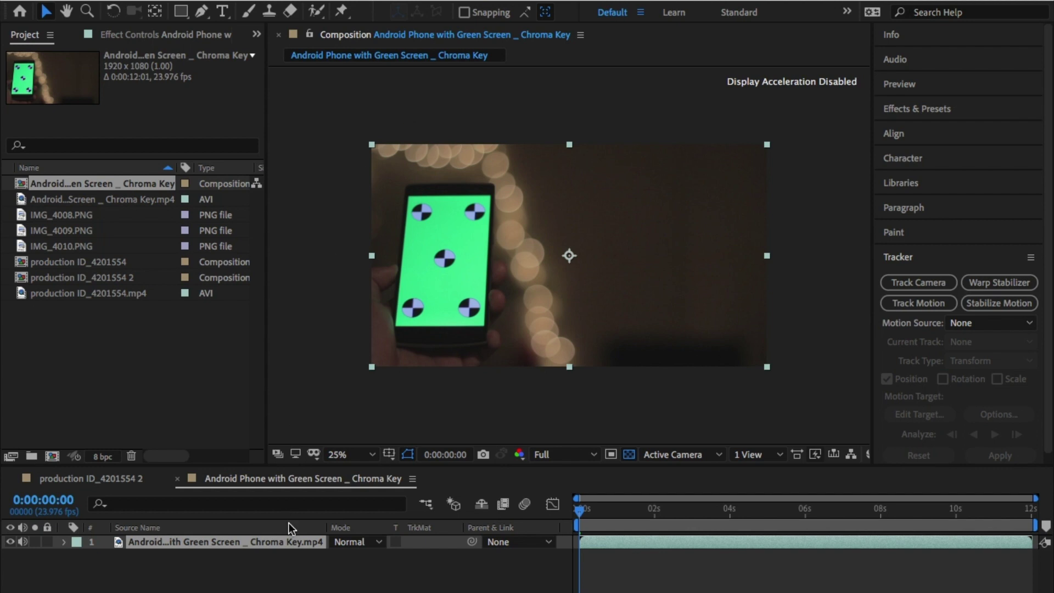
Apply Track in Boris FX Mocha to the green-screen phone footage layer and launch Mocha from its effect controls
left_click(272, 539)
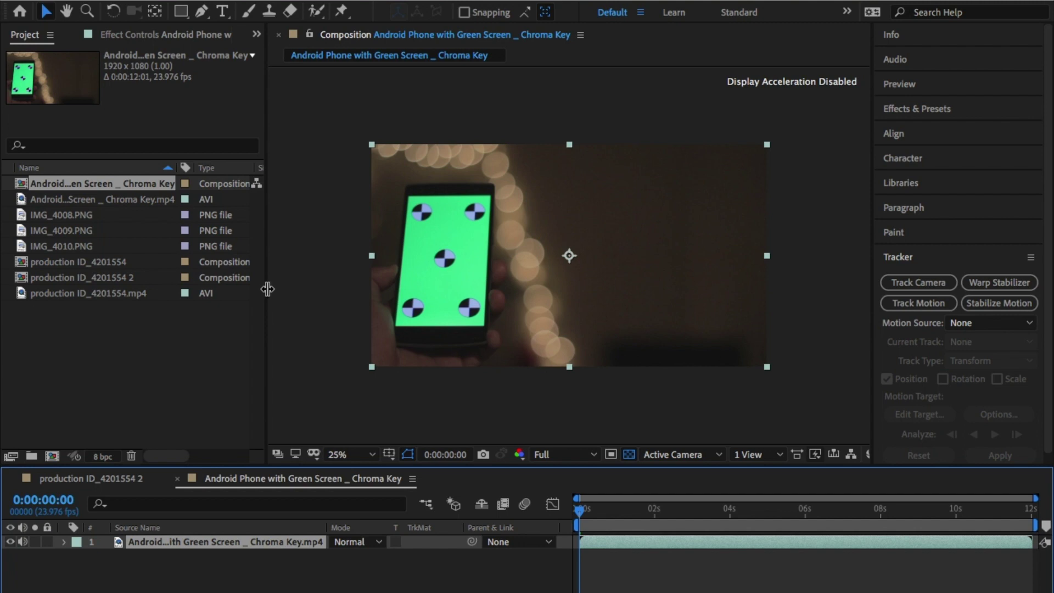
left_click_drag(266, 289, 90, 277)
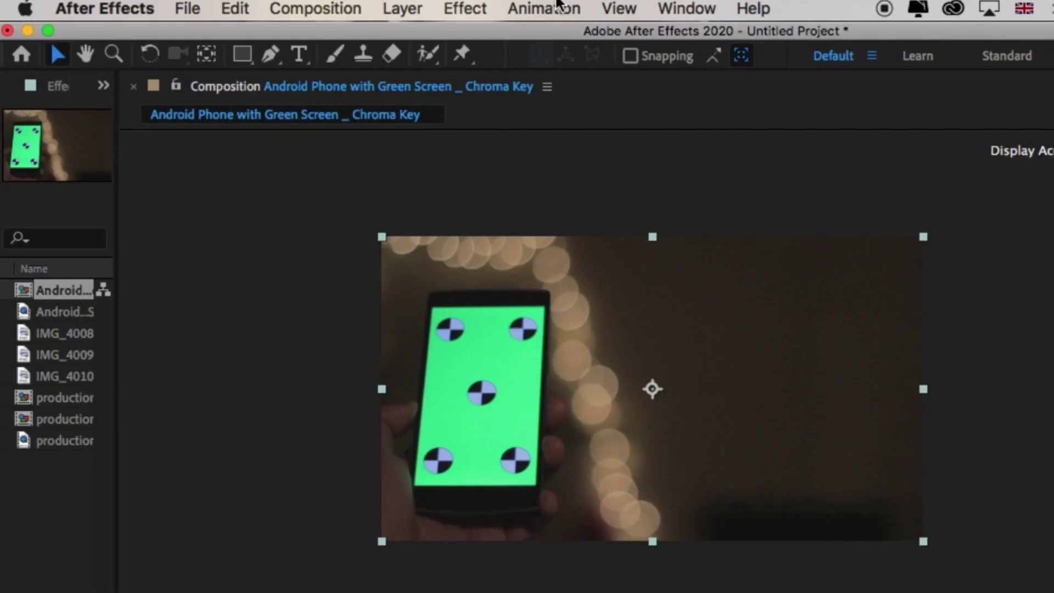
left_click(558, 6)
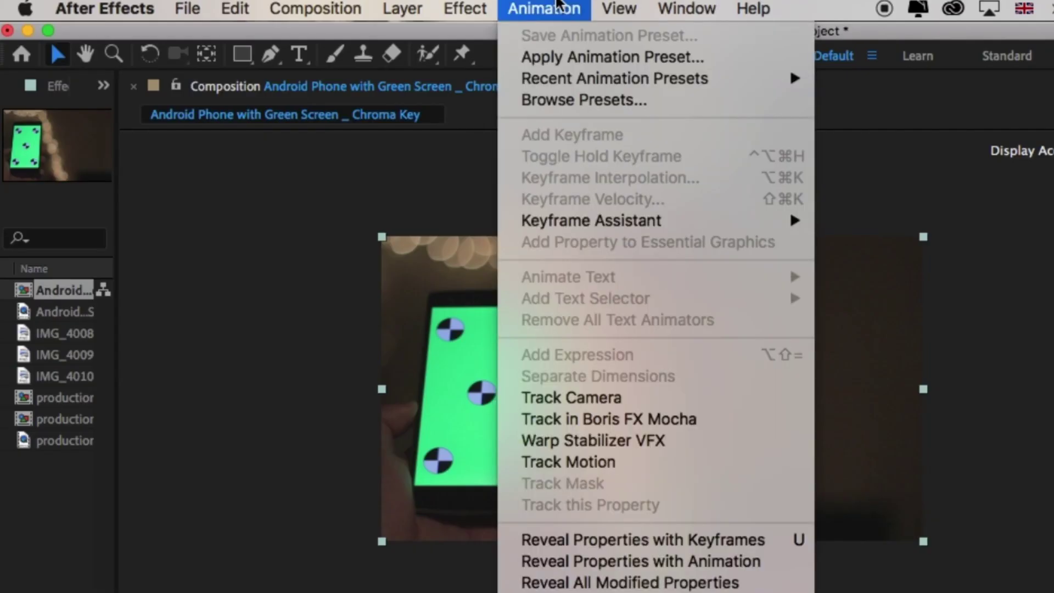
left_click(650, 420)
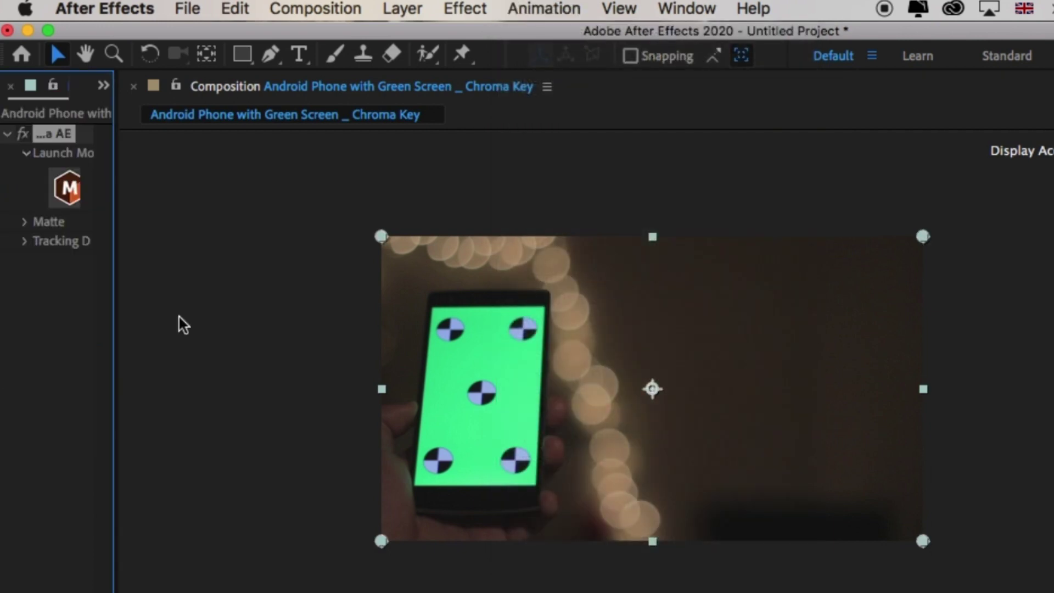
left_click_drag(117, 307, 283, 305)
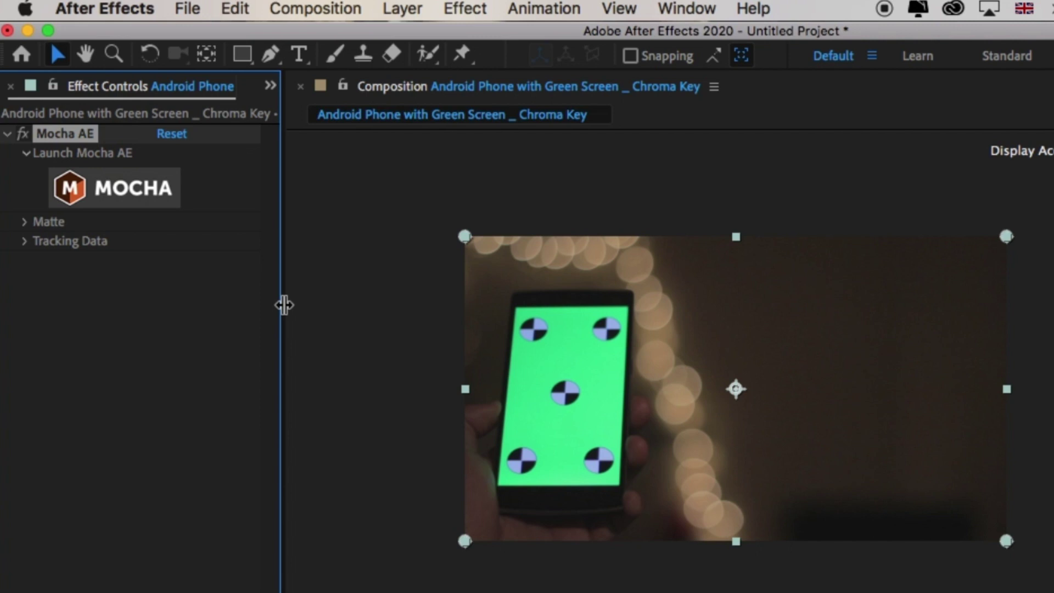
left_click(160, 195)
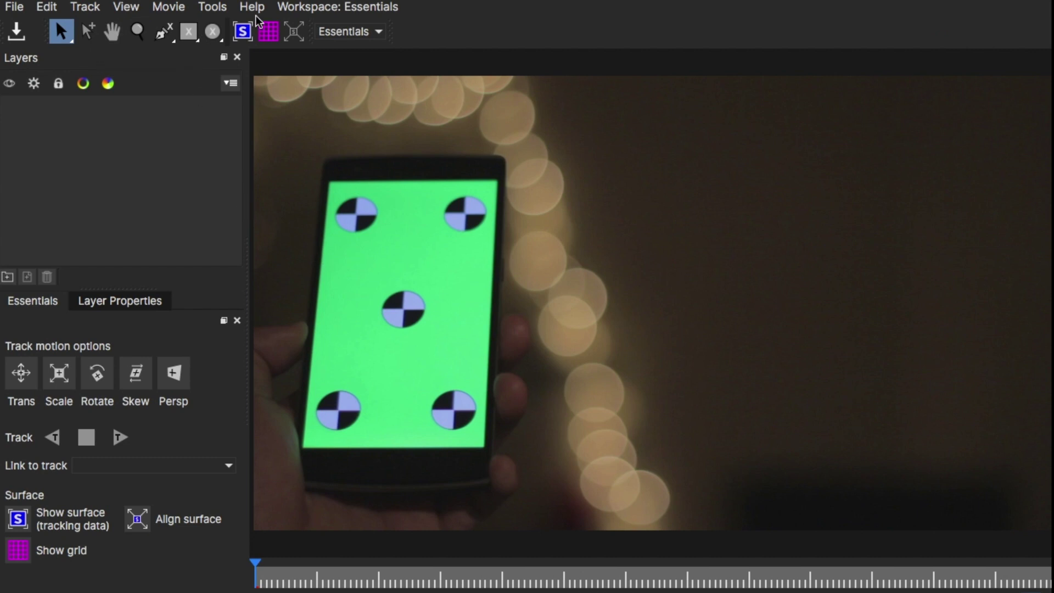
Draw a closed X-spline through the four corners of the phone's green screen on the first frame
left_click(163, 34)
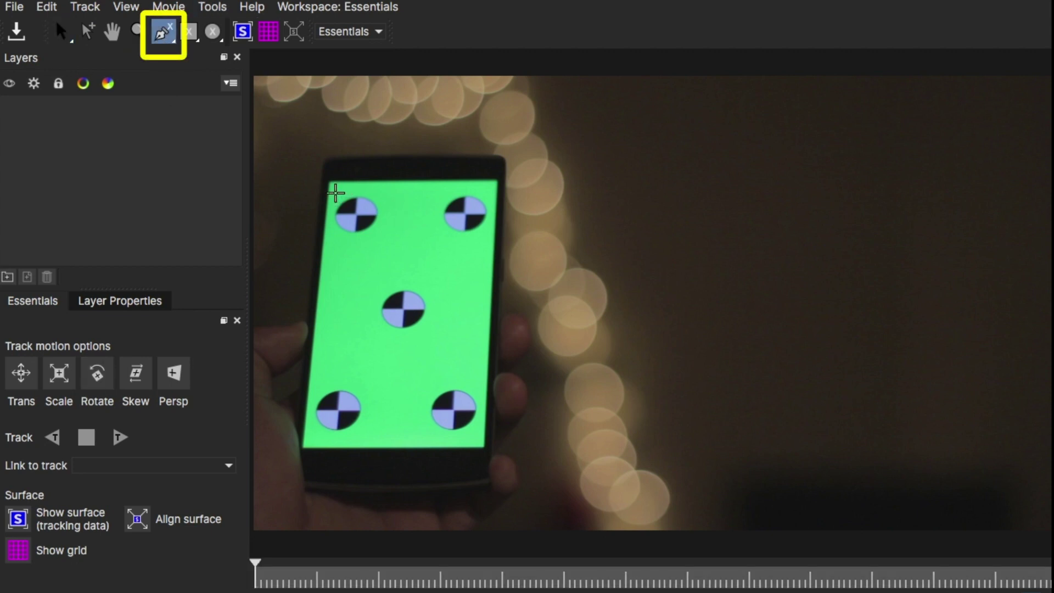
left_click(335, 192)
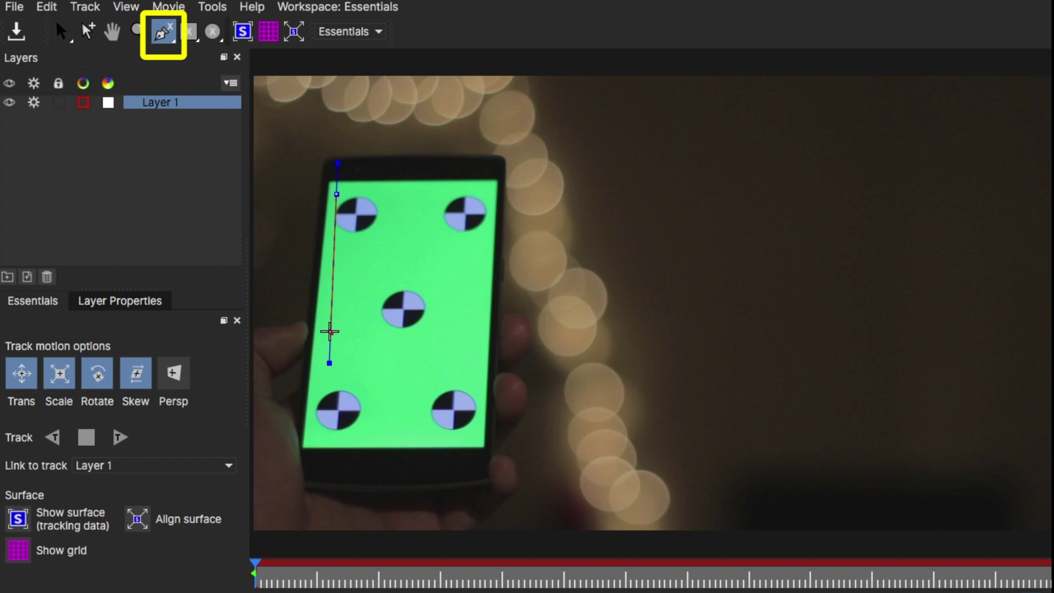
key("super+z")
left_click(330, 182)
left_click(301, 447)
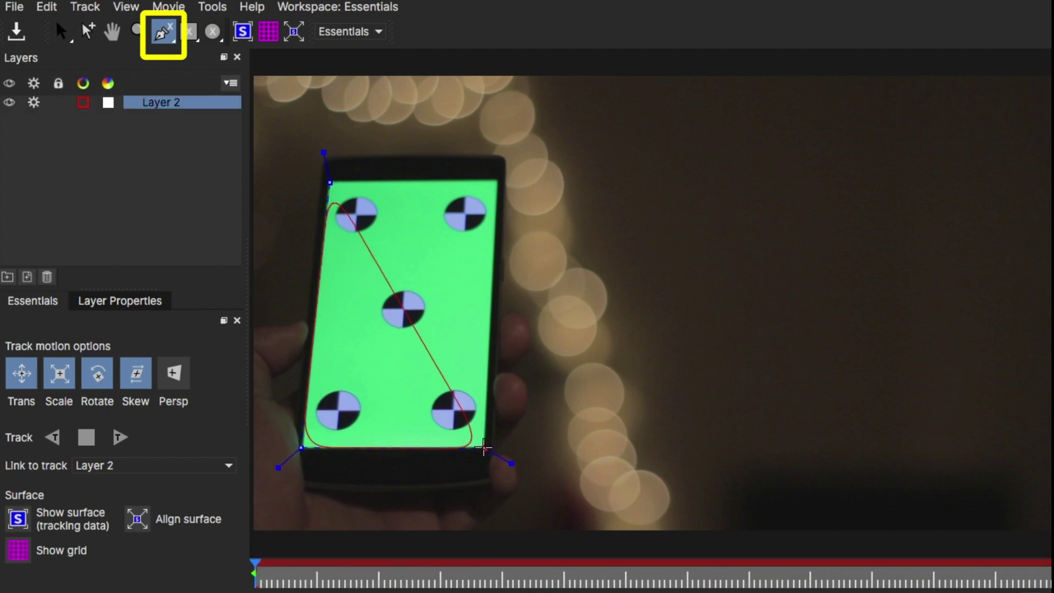
left_click(483, 448)
left_click(497, 180)
right_click(497, 180)
Extend the spline's four corner handles so the shape fits the green screen's sharp corners
left_click_drag(308, 159, 301, 156)
left_click_drag(518, 159, 524, 153)
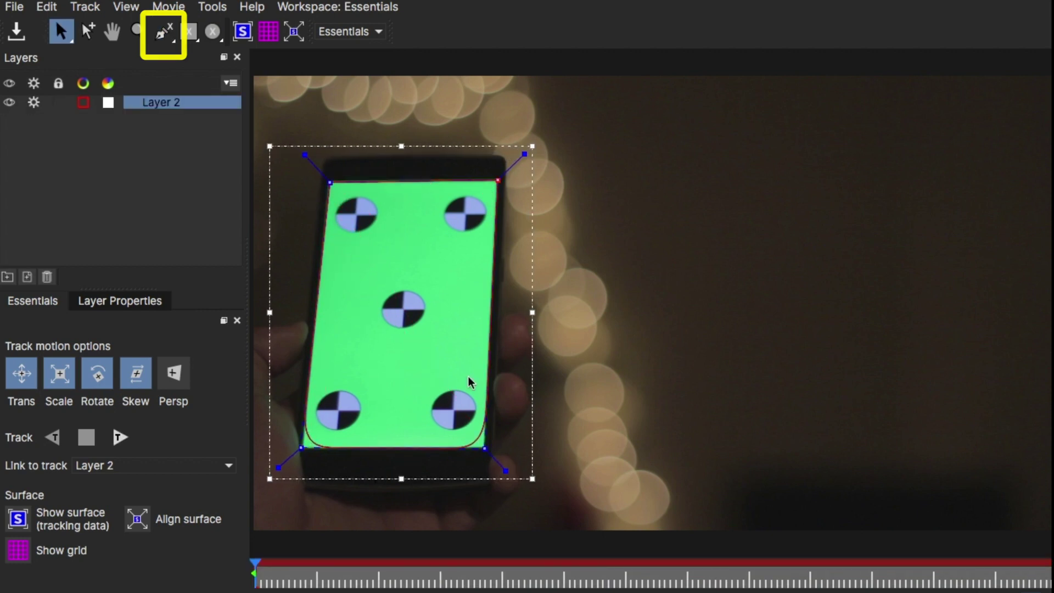
left_click_drag(505, 470, 509, 475)
left_click_drag(278, 467, 274, 472)
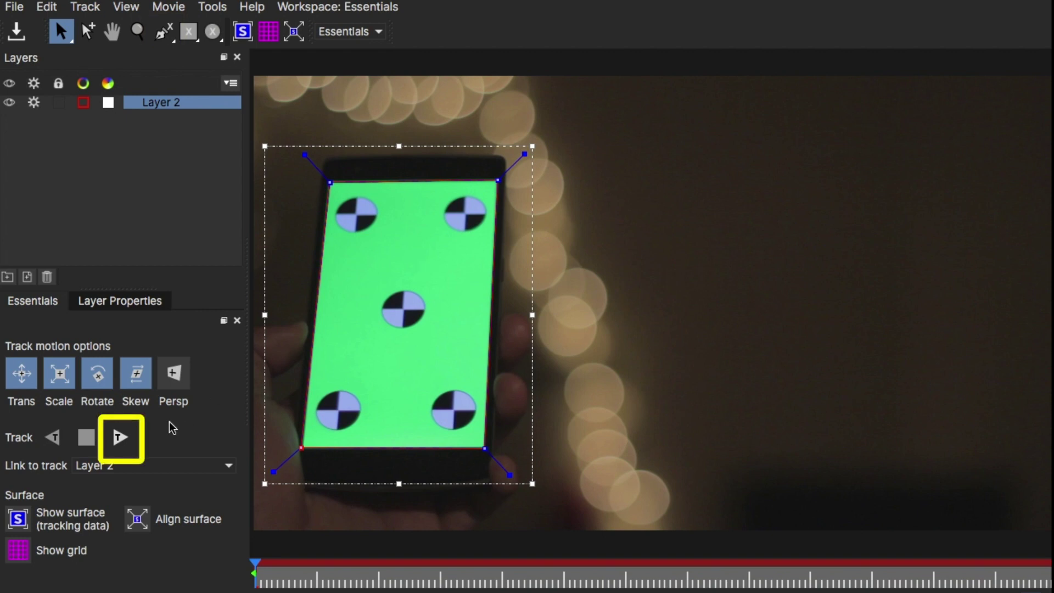
Track the green-screen shape forward through the whole clip and show the surface grid to check the track
left_click(122, 438)
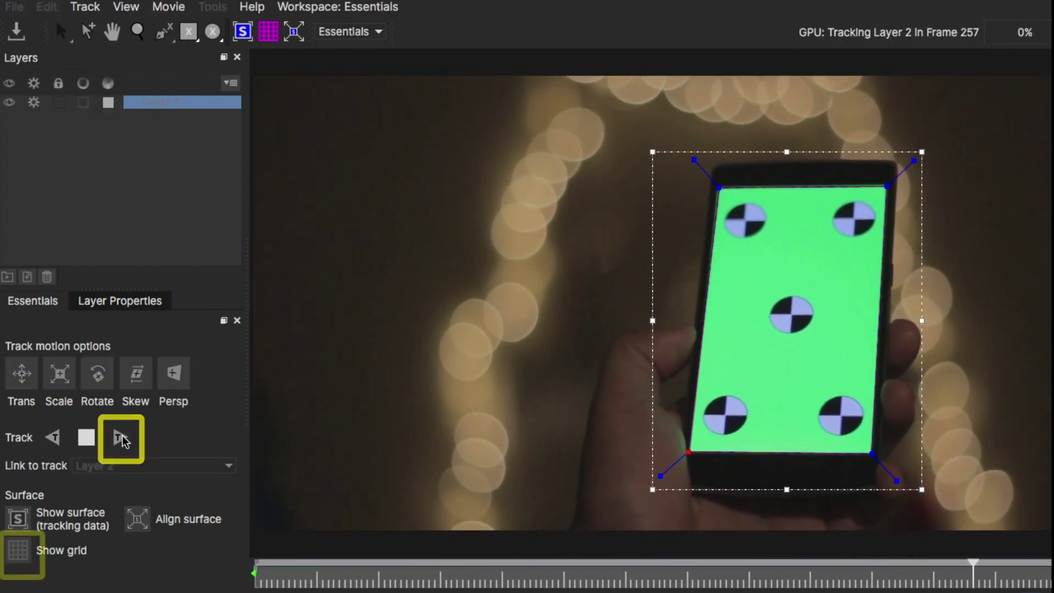
left_click(27, 553)
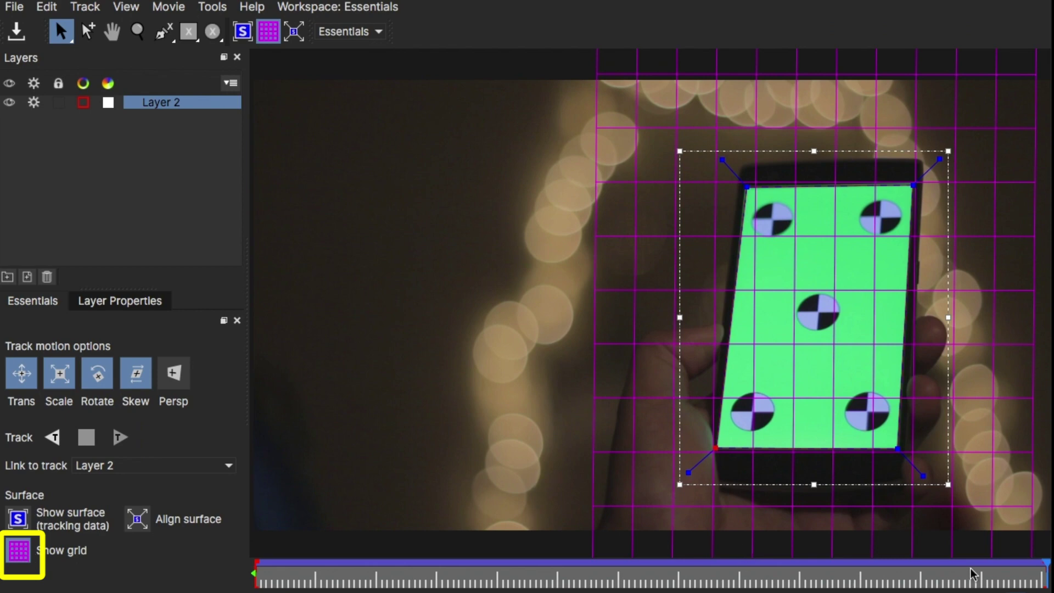
left_click_drag(970, 574, 1046, 573)
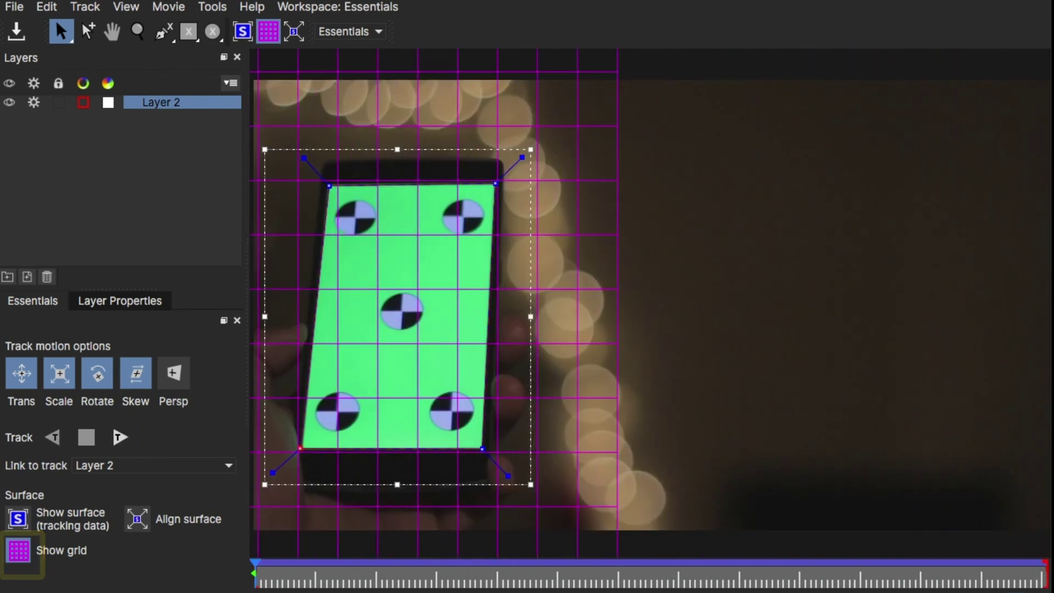
Save the Mocha project and close Mocha to return to After Effects
left_click(16, 5)
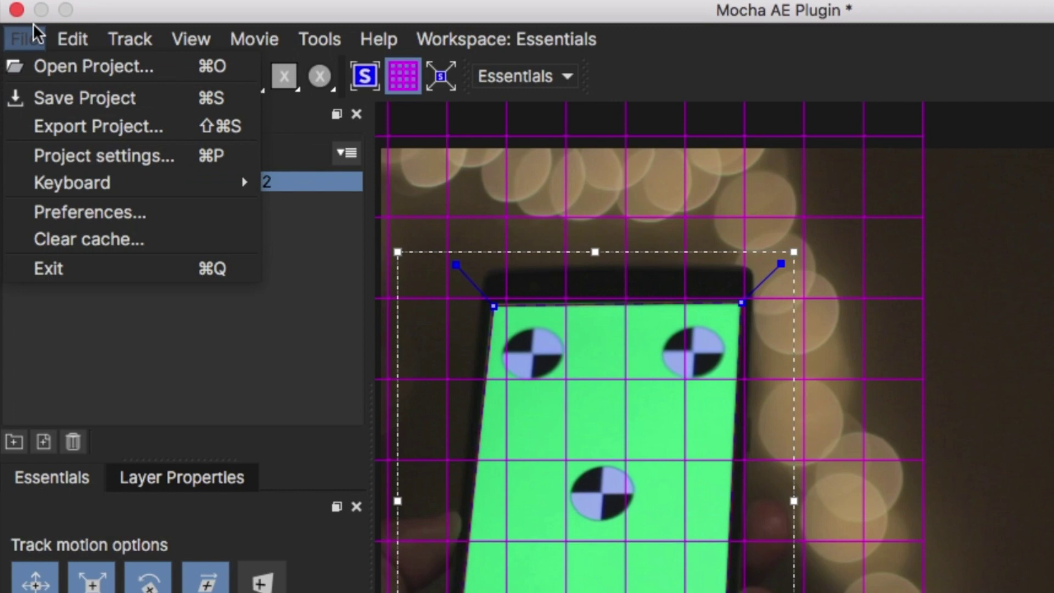
left_click(51, 96)
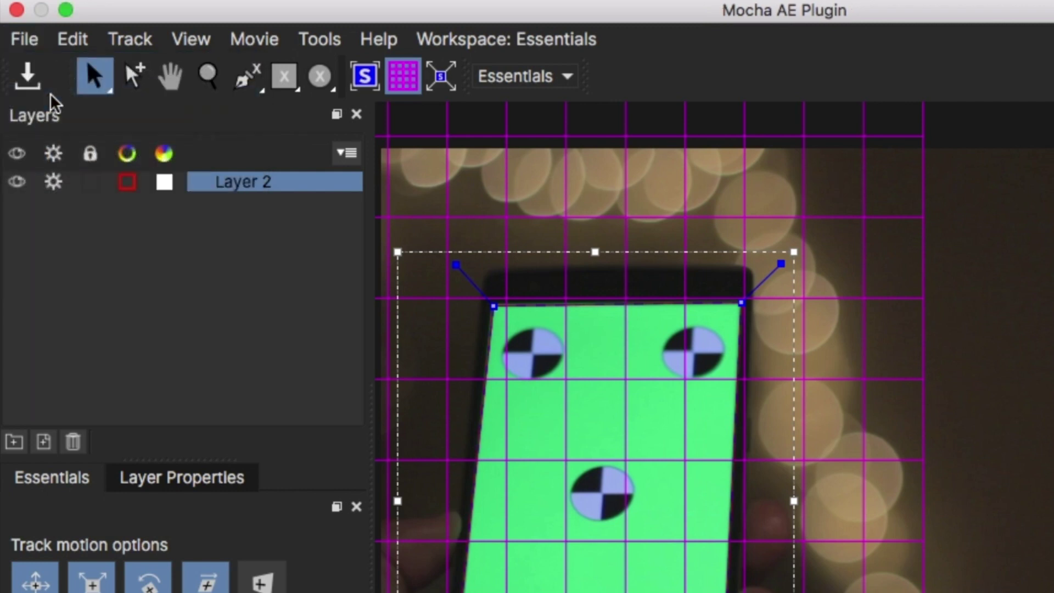
left_click(16, 10)
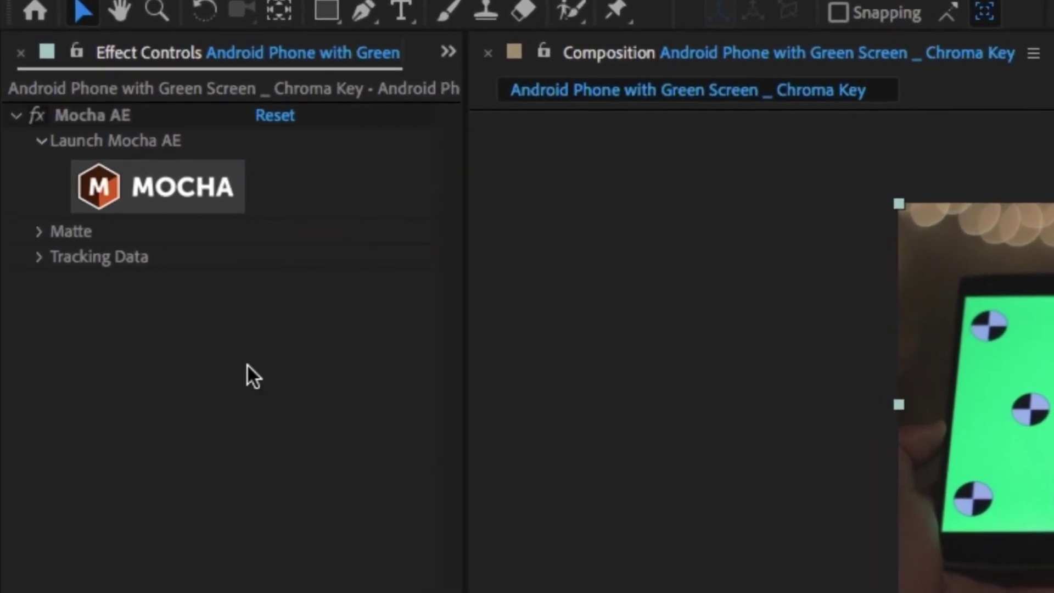
Create AE masks from the Mocha matte on the phone footage and preview the masked result
left_click(39, 232)
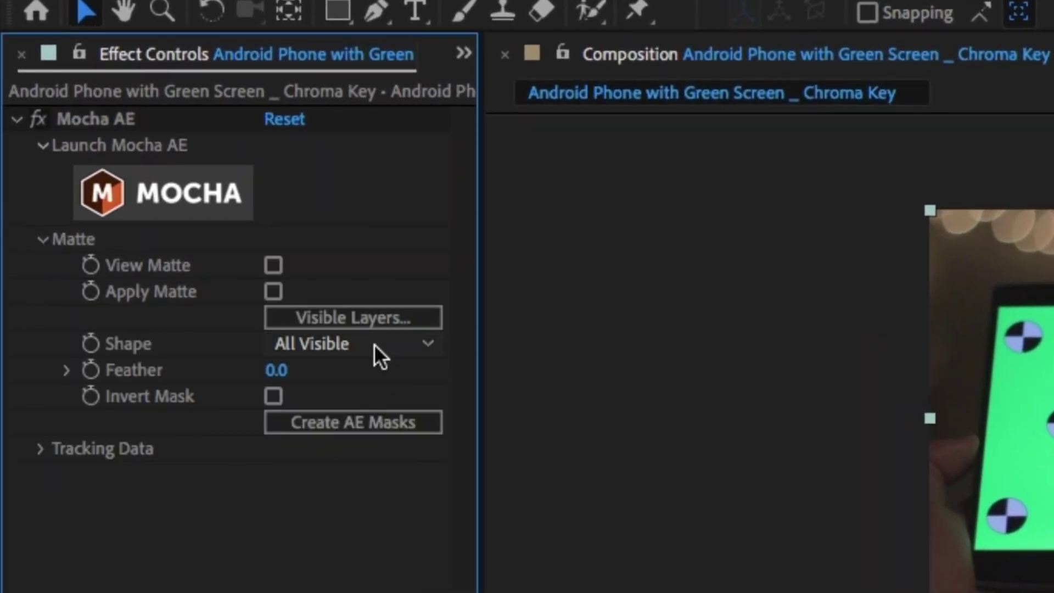
left_click(376, 423)
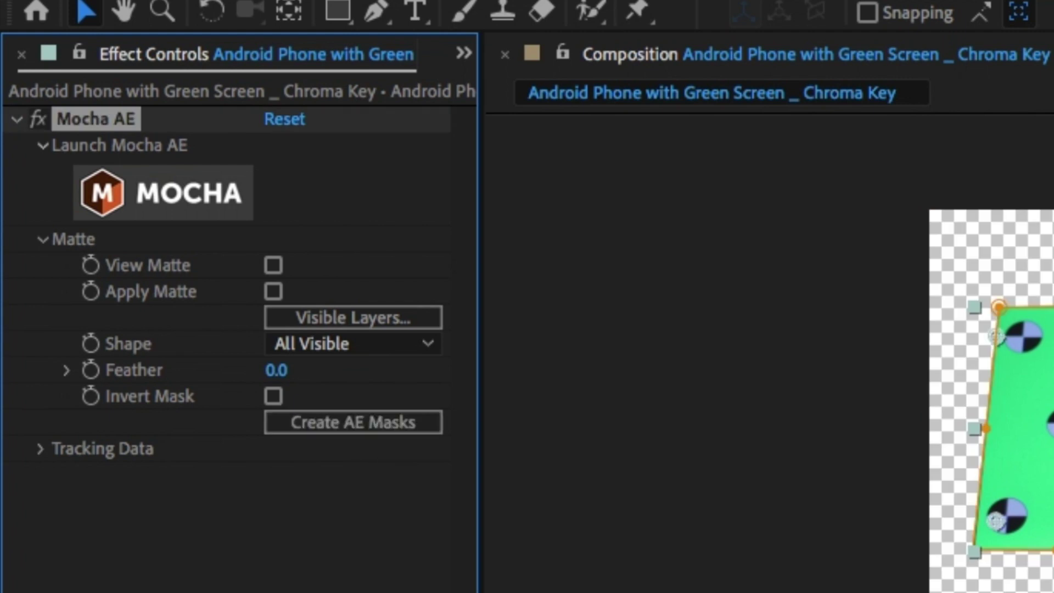
left_click_drag(1015, 417, 778, 428)
key("space")
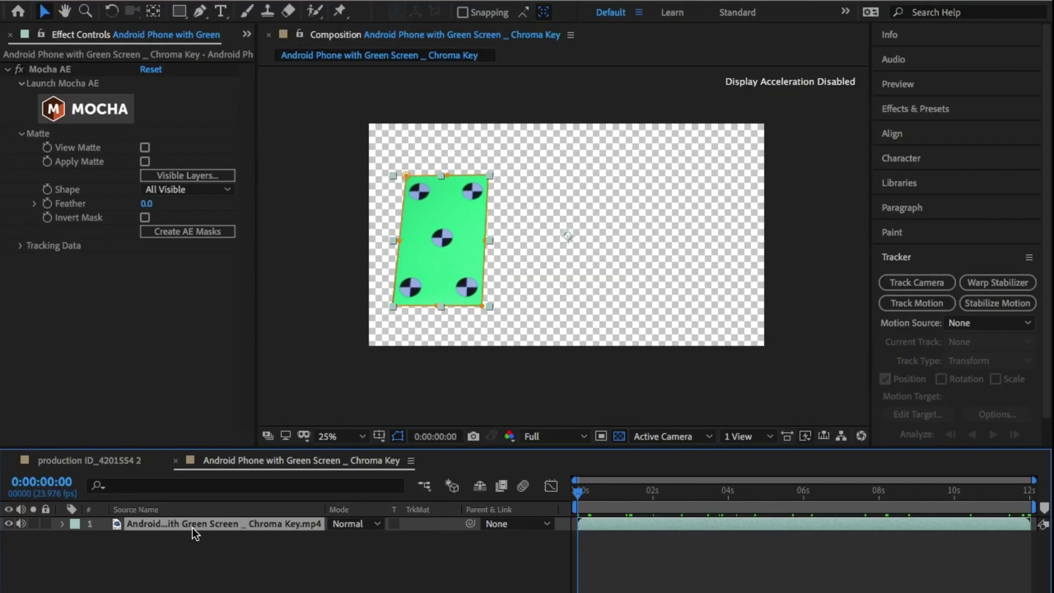
Duplicate the masked phone footage layer and delete the mask from the upper copy
key("super+d")
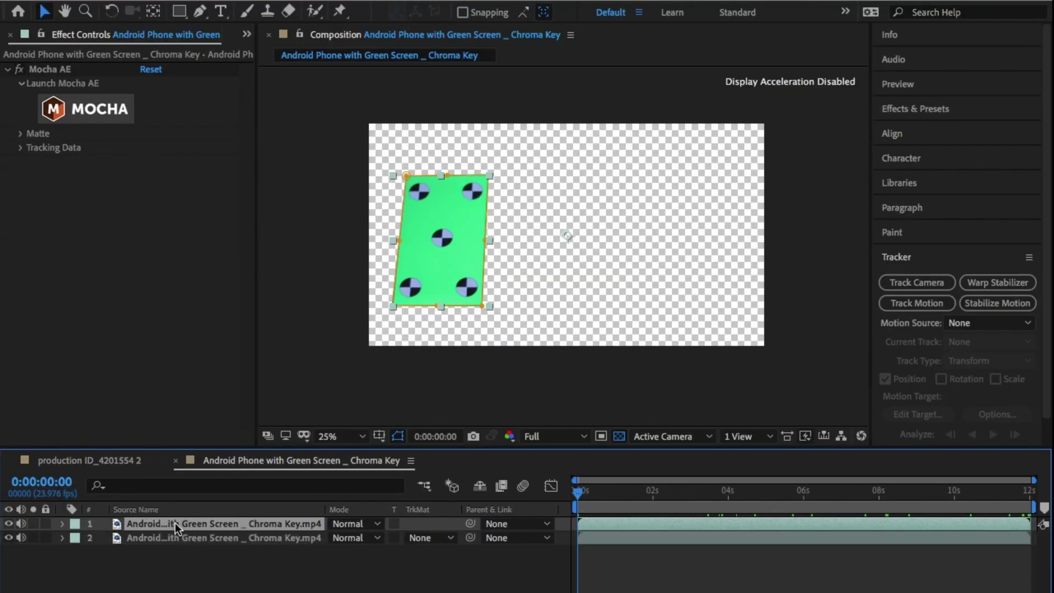
left_click(61, 524)
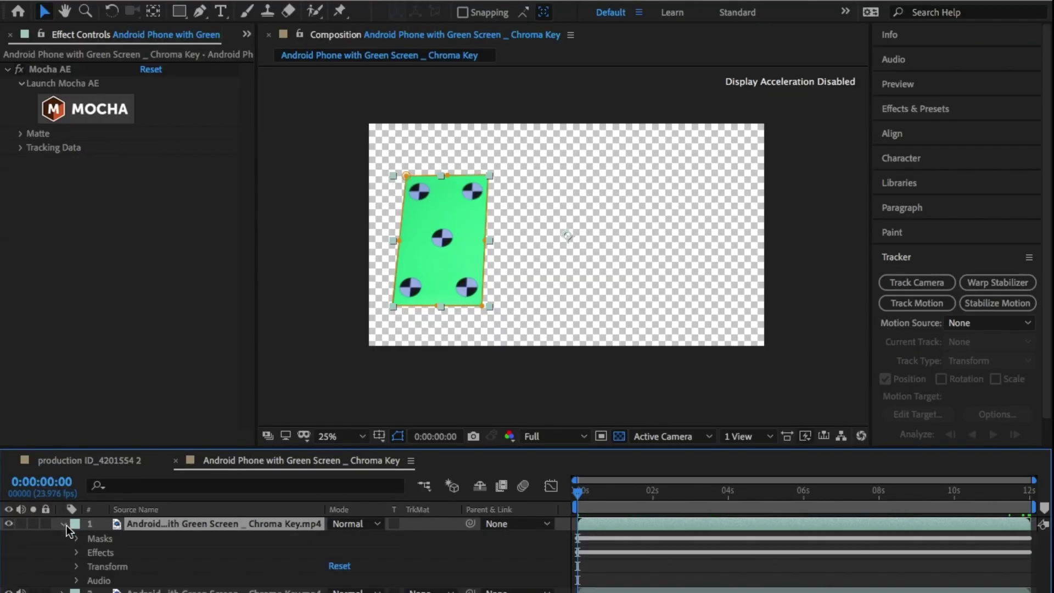
left_click(77, 538)
left_click(132, 552)
key("Delete")
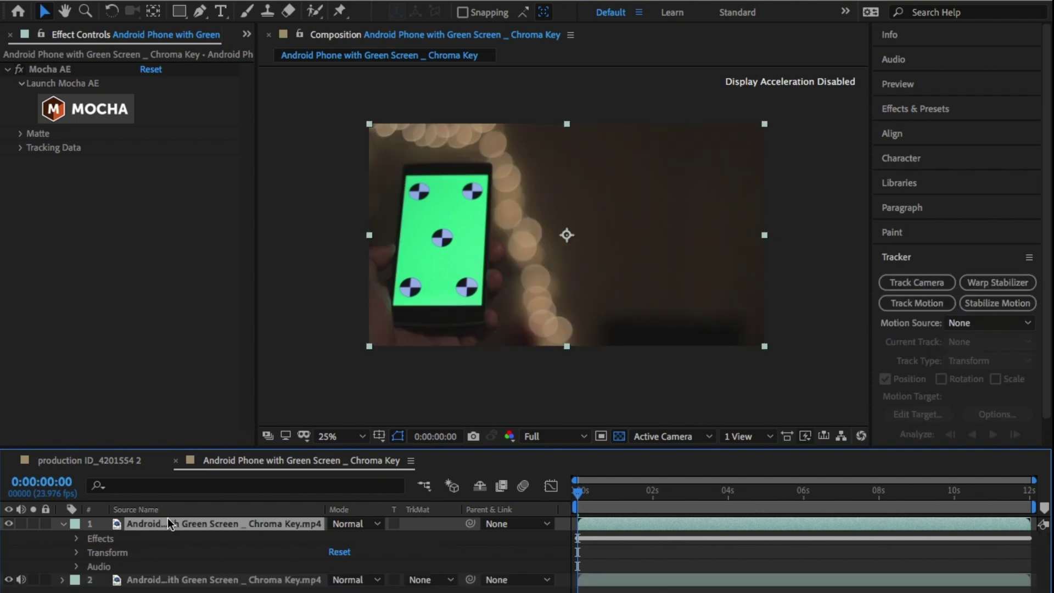
left_click(64, 524)
Pre-compose the upper footage layer as "3d track", leaving all attributes in the current composition
right_click(180, 522)
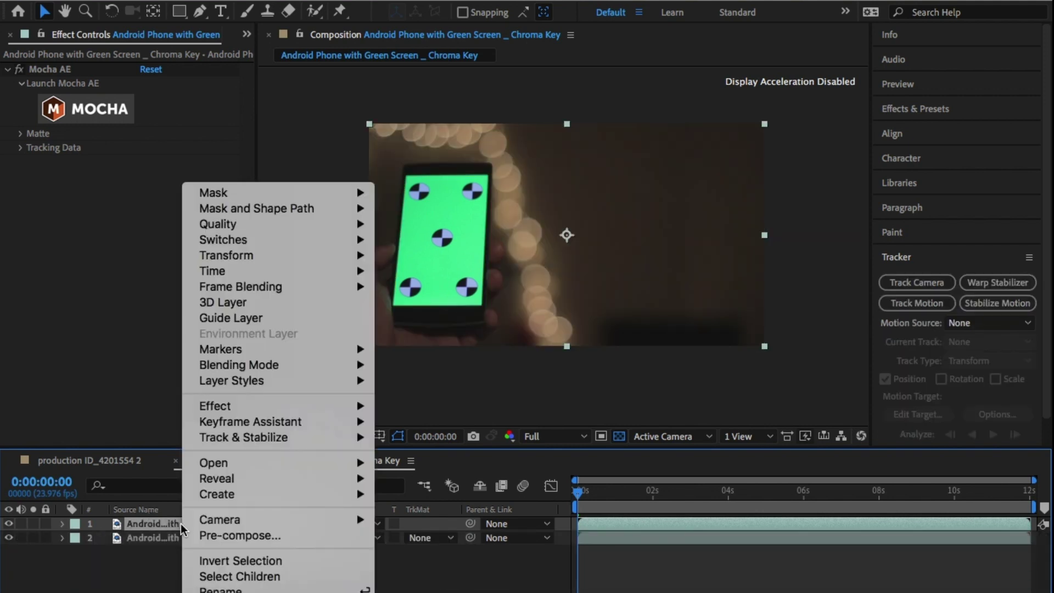
left_click(245, 534)
type("3d track")
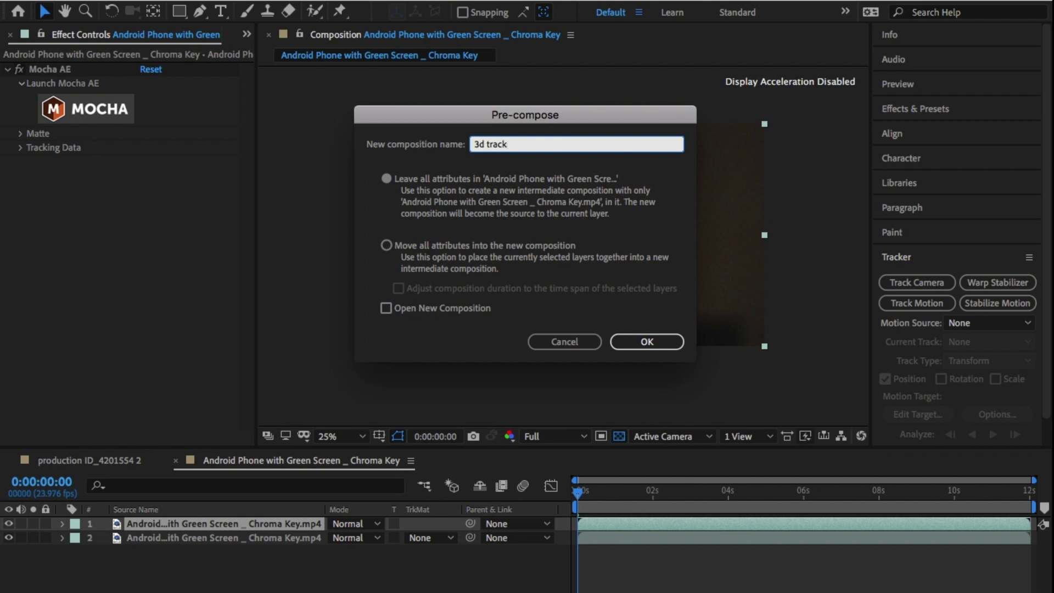
key("Return")
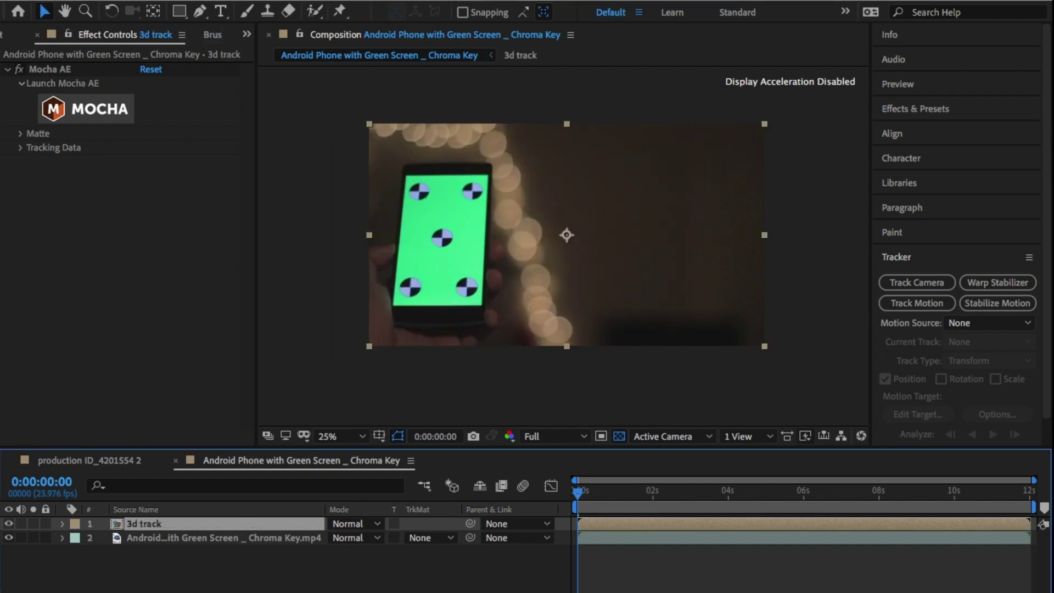
Find the 3D Camera Tracker effect, apply it to the "3d track" layer, and cancel the background analysis
left_click(932, 108)
left_click(1030, 130)
left_click(991, 130)
type("camera")
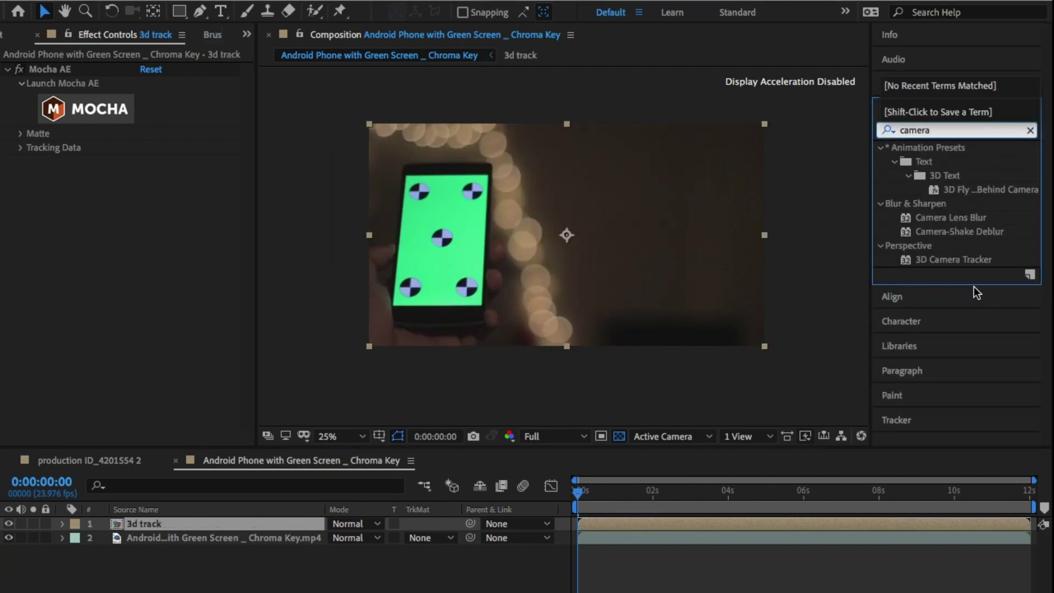
left_click_drag(959, 258, 693, 522)
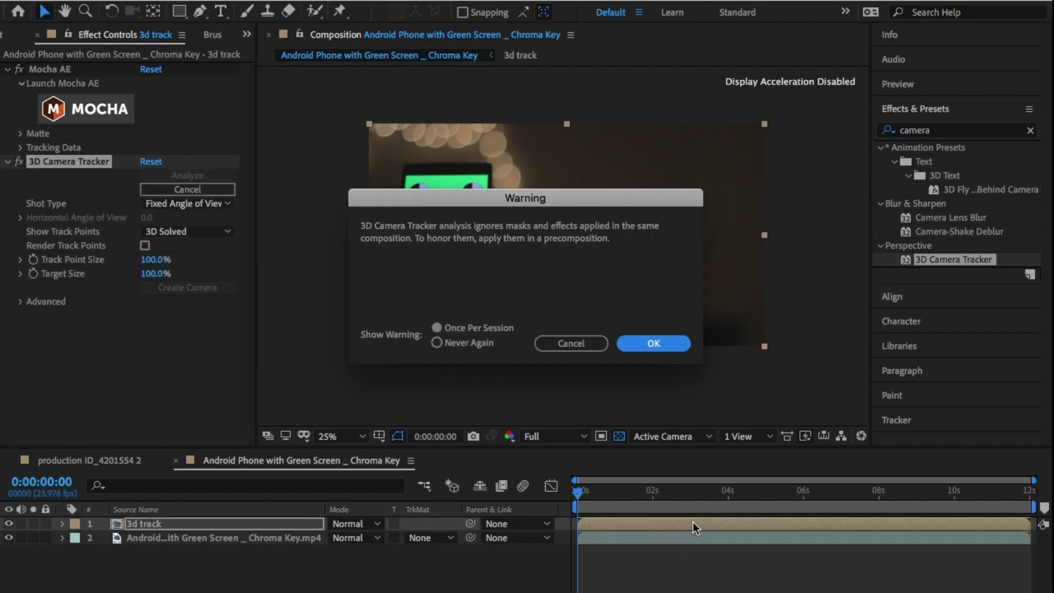
left_click(652, 344)
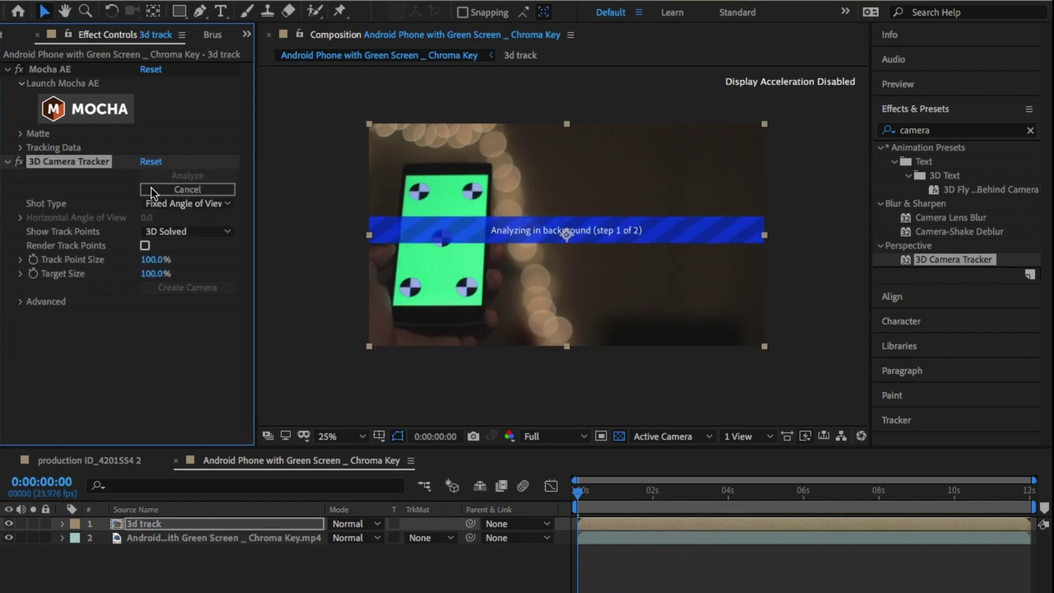
left_click(185, 189)
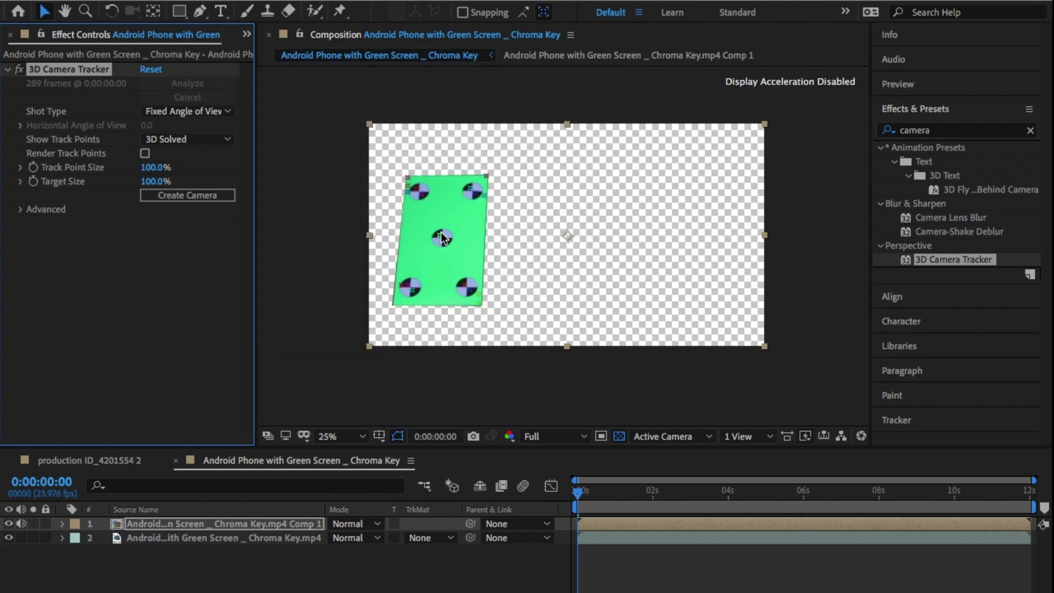
Create a solid and camera from the track points at the phone screen's central marker
scroll(437, 235, "up", 2)
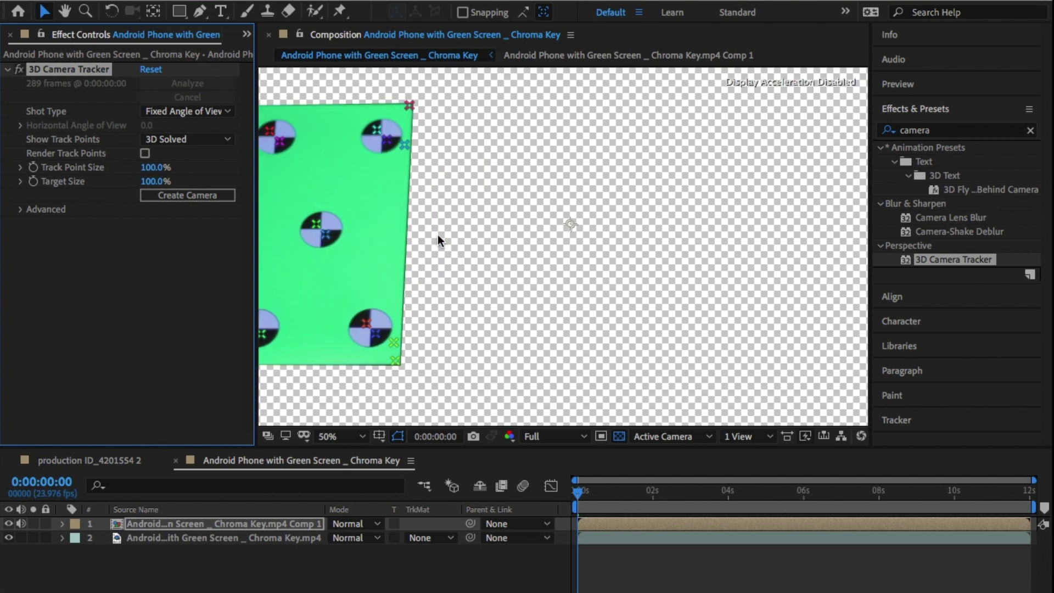
left_click_drag(546, 236, 782, 241)
right_click(576, 246)
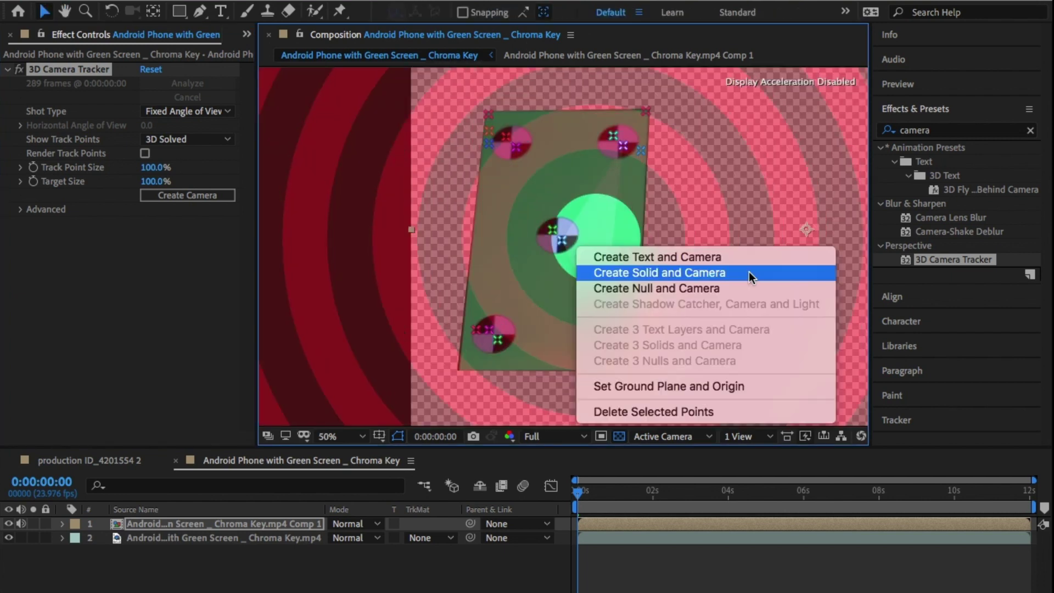
left_click(749, 273)
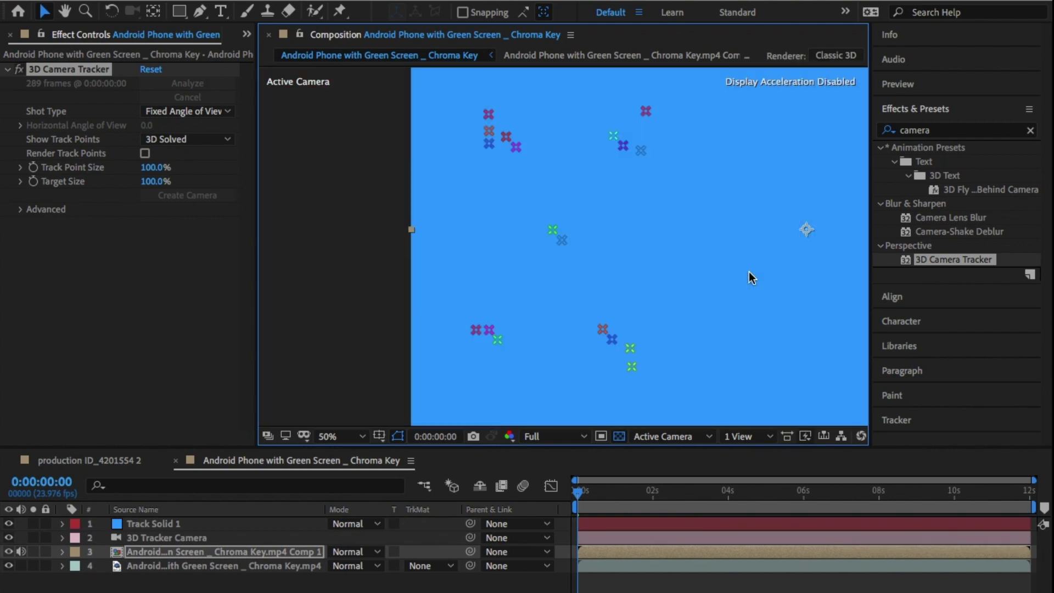
Shrink Track Solid 1 in width and height until it roughly matches the size of the phone's green screen
scroll(652, 262, "down", 2)
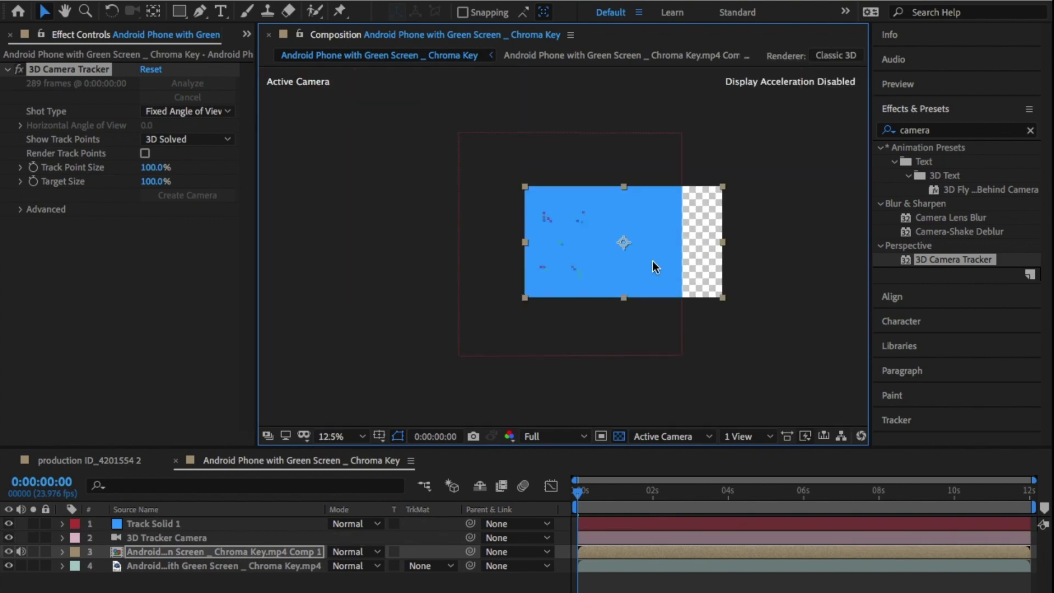
left_click(176, 523)
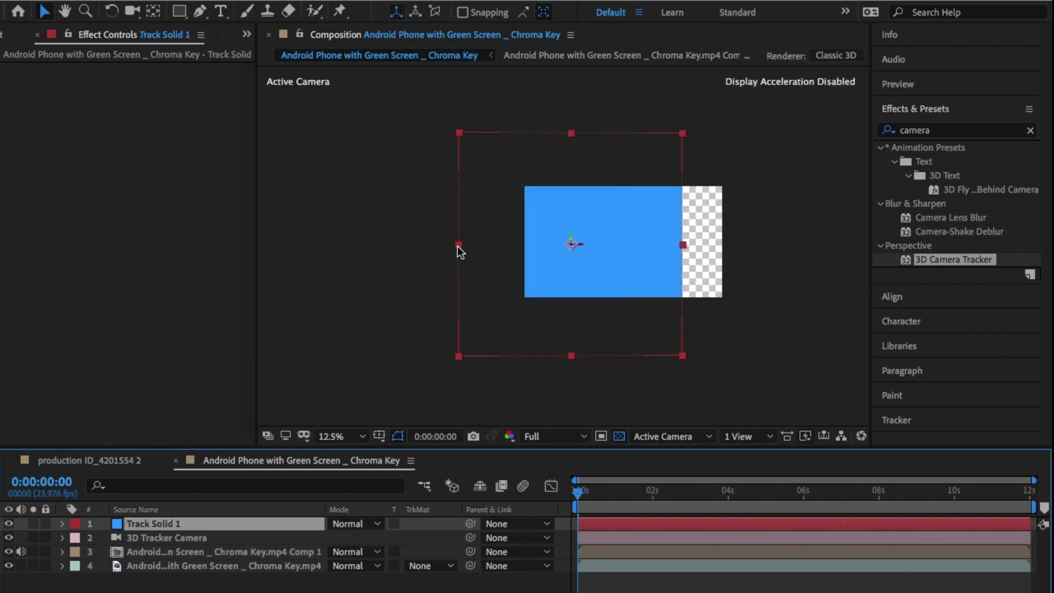
left_click_drag(458, 245, 545, 244)
left_click_drag(578, 132, 578, 211)
scroll(605, 200, "up", 2)
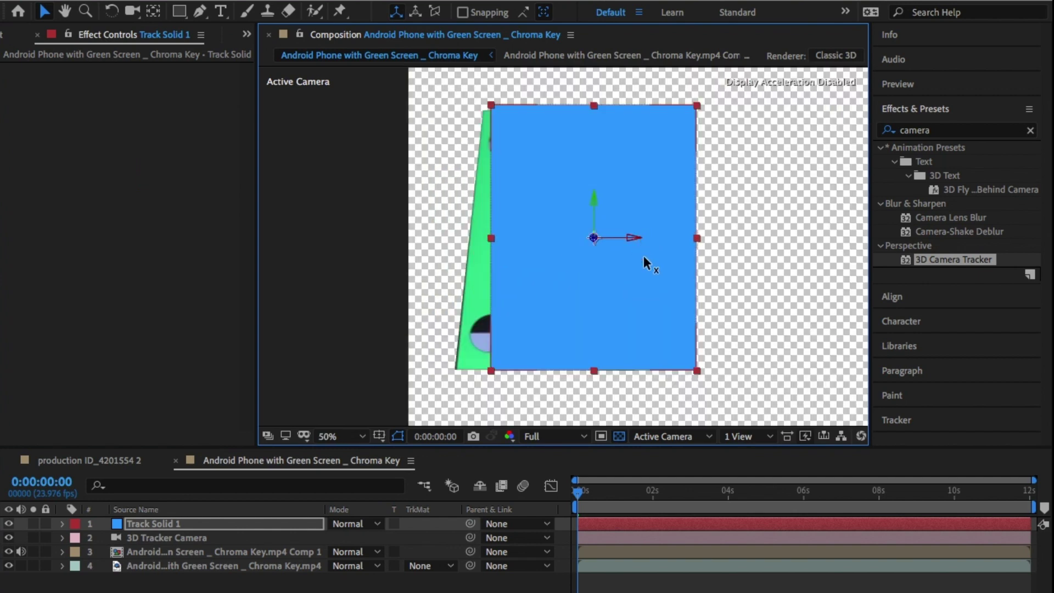
Set Track Solid 1's Z Rotation to 3.0° and adjust its position, width and height to fit over the green screen
key("r")
mouse_move(341, 580)
left_mouse_down()
mouse_move(384, 580)
mouse_move(357, 582)
left_mouse_up()
left_click_drag(599, 128, 563, 156)
left_click_drag(456, 240, 480, 239)
left_click_drag(347, 580, 348, 580)
left_click_drag(480, 239, 475, 239)
left_click_drag(558, 156, 558, 116)
Find the Corner Pin effect and apply it to the Track Solid 1 layer
left_click(1030, 130)
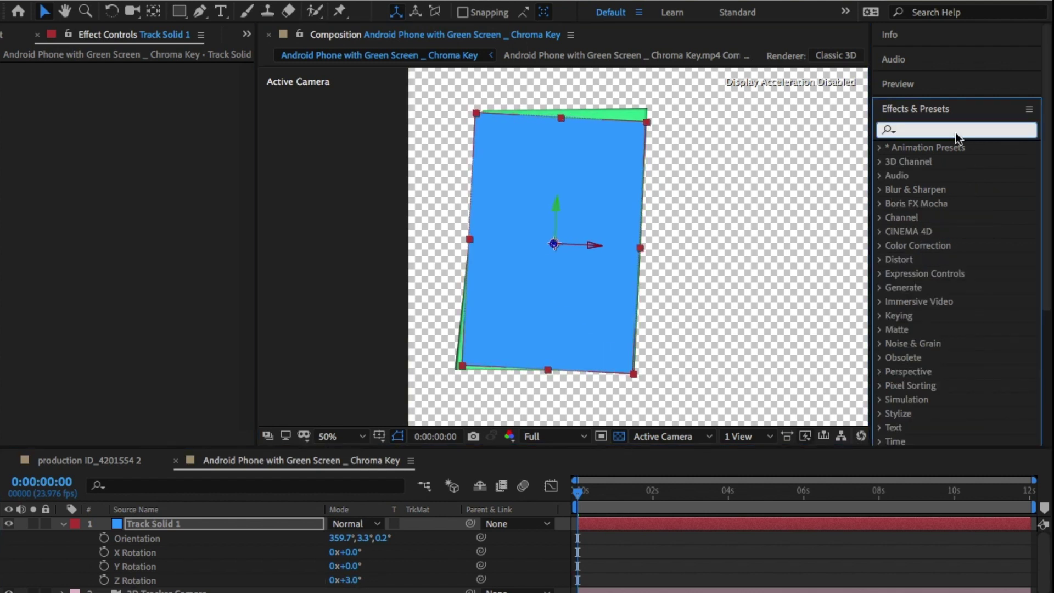
type("cor")
left_click_drag(935, 245, 714, 526)
Pin Track Solid 1's four corners to the green screen's corners: 12.8,-2.2; 272.8,-14.2; -9.9,276.5; 269.6,264.7
left_click_drag(475, 113, 486, 112)
left_click_drag(646, 122, 645, 110)
left_click_drag(462, 365, 456, 371)
mouse_move(633, 374)
left_mouse_down()
mouse_move(613, 353)
mouse_move(632, 369)
left_mouse_up()
left_click_drag(486, 111, 484, 112)
key("period")
left_click_drag(529, 151, 524, 407)
left_click_drag(724, 227, 729, 225)
key("comma")
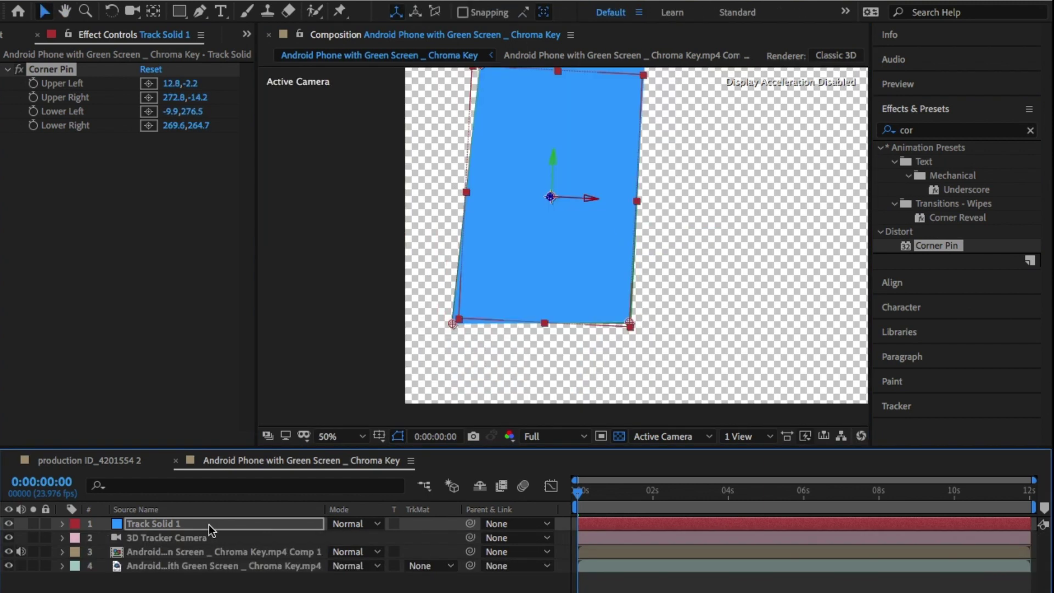
Pre-compose Track Solid 1 as "Track Solid 1 Comp 1", leaving all attributes in the current composition
right_click(209, 525)
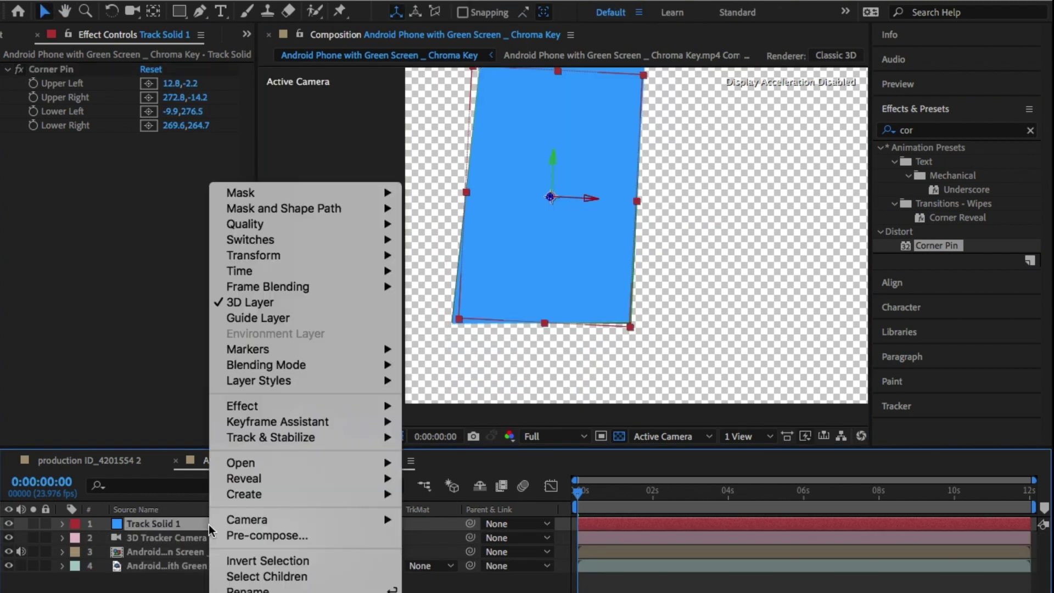
left_click(304, 541)
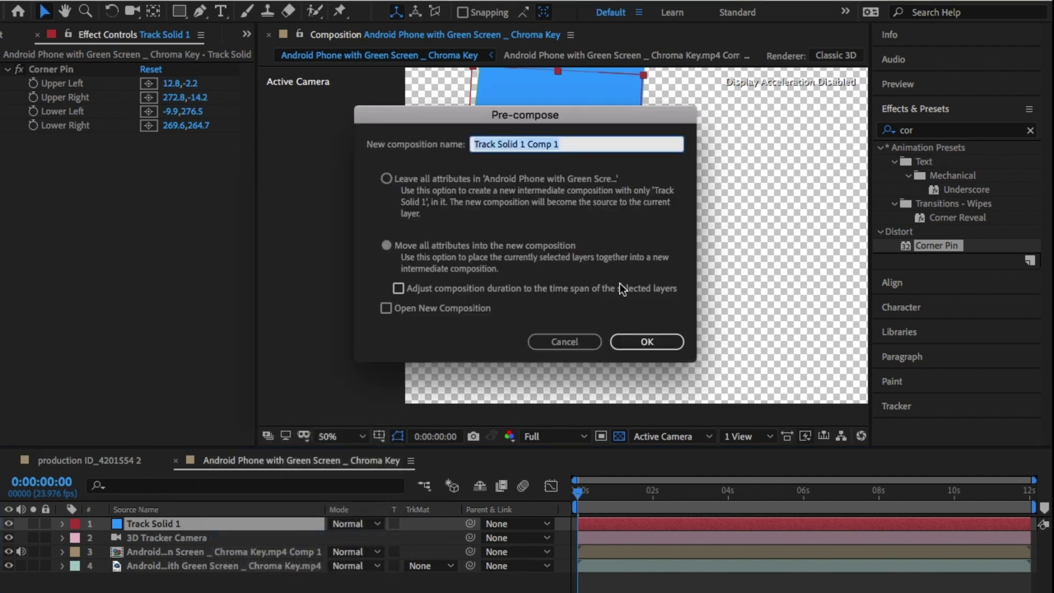
left_click(432, 177)
left_click(642, 342)
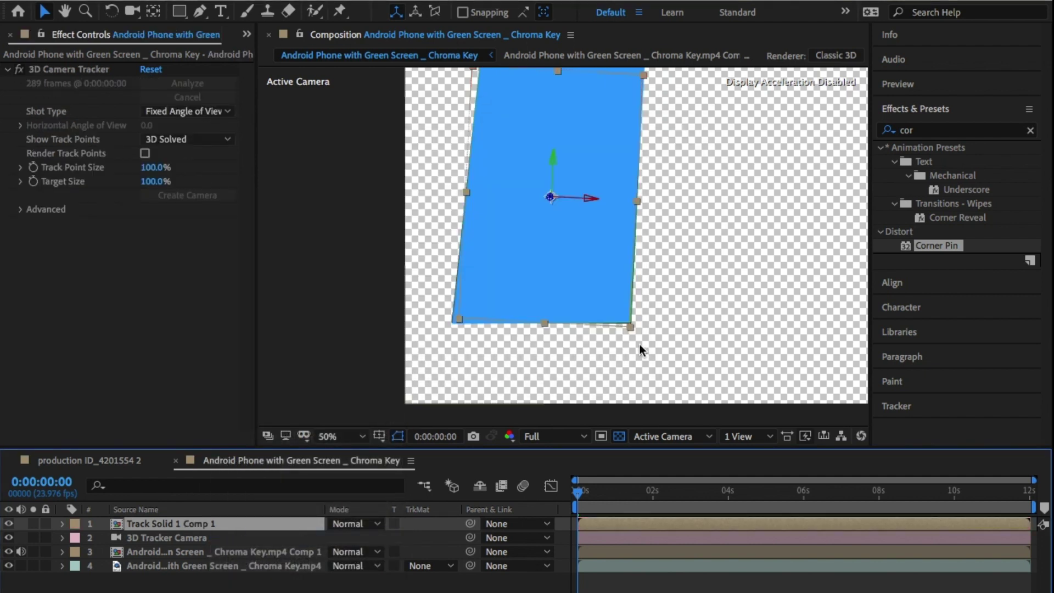
Inspect Track Solid 1 Comp 1, close production ID_4201554 2, and scrub the phone composition to check the solid's tracking
double_click(176, 526)
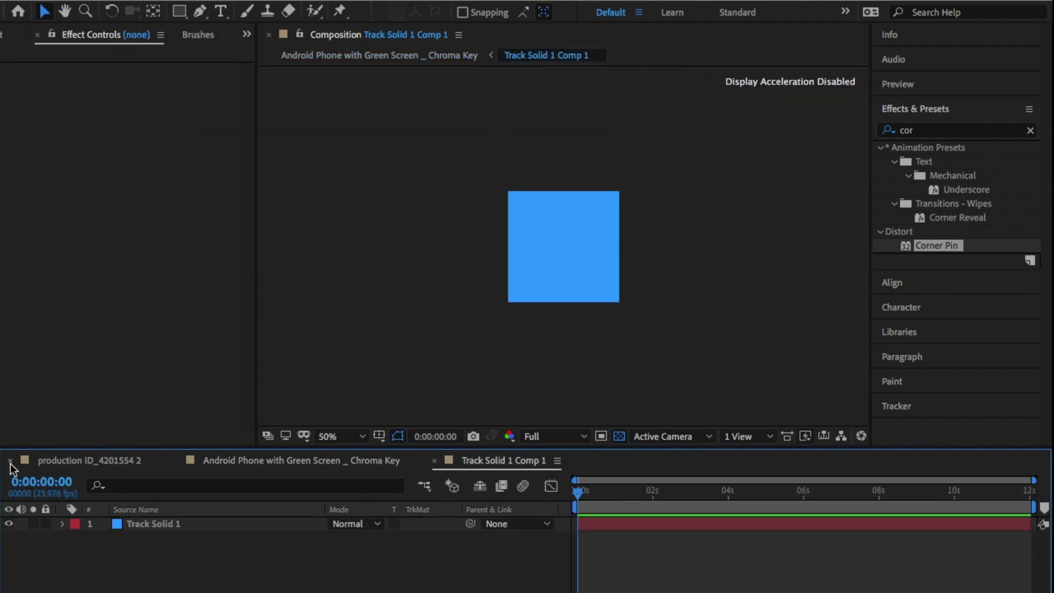
left_click(10, 460)
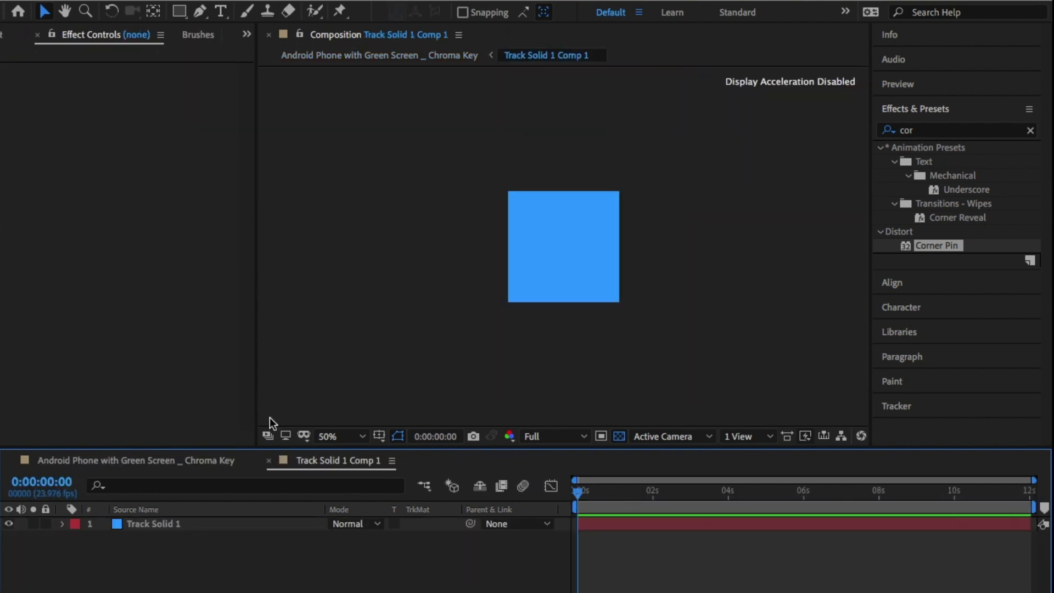
left_click(176, 456)
scroll(574, 255, "down", 2)
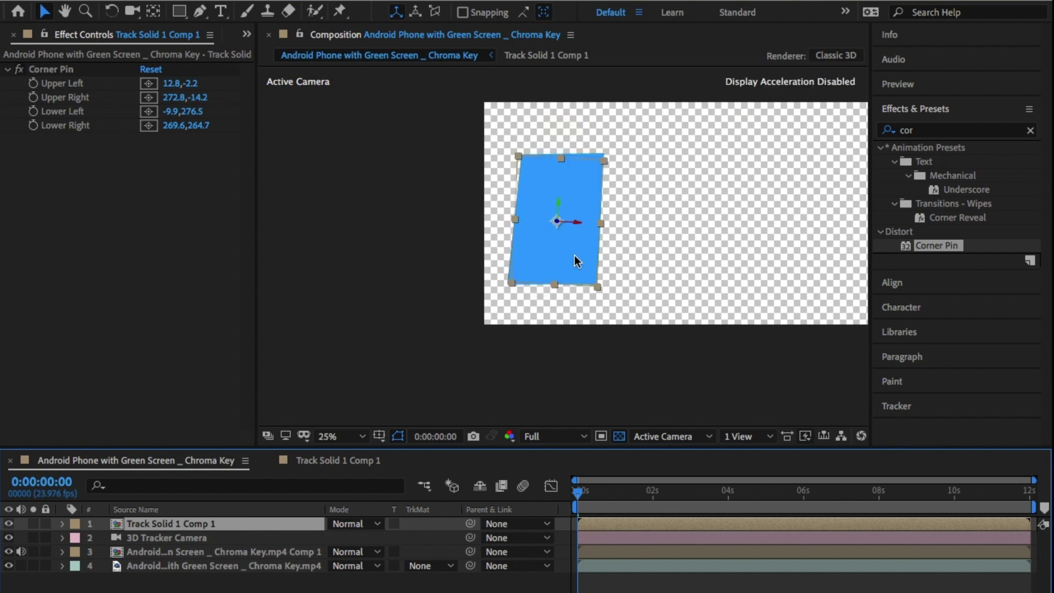
left_click_drag(578, 496, 748, 491)
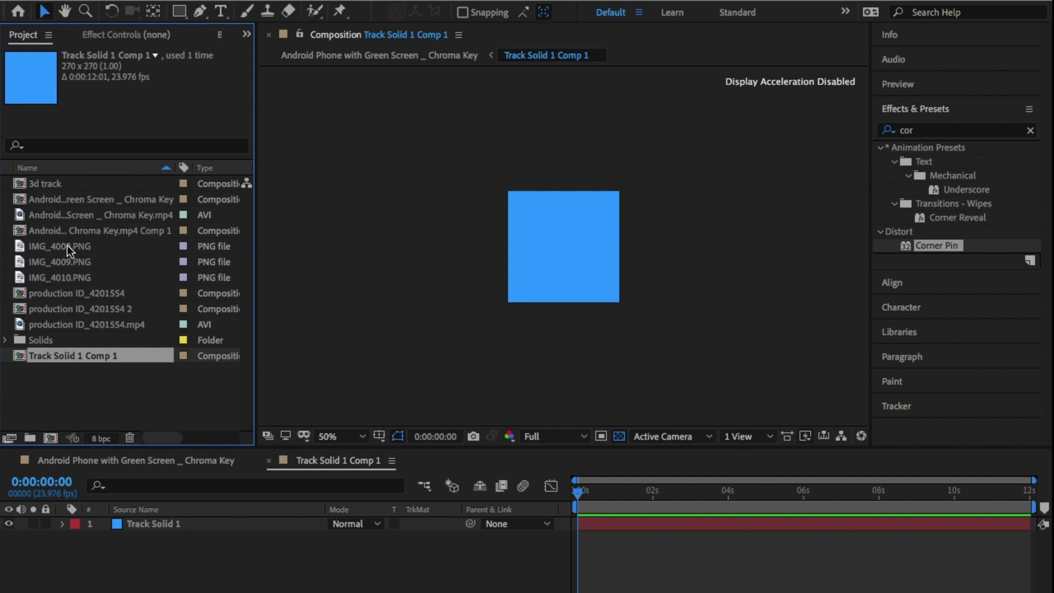
Add IMG_4008.PNG above Track Solid 1 in Track Solid 1 Comp 1 and scale it, unlinked, to 24.0, 11.0%
left_click_drag(67, 244, 154, 518)
key("s")
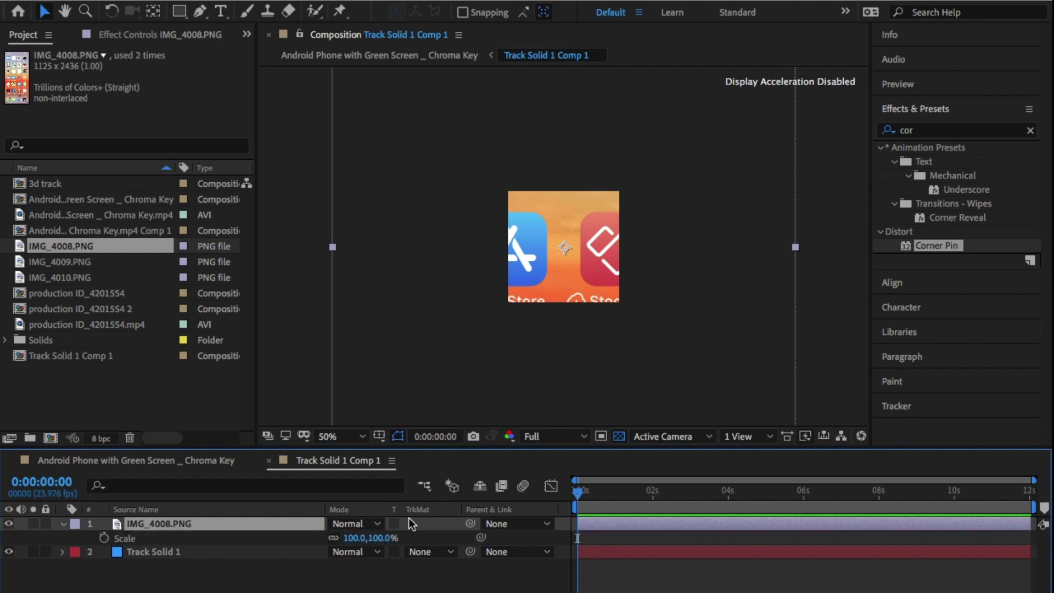
mouse_move(379, 538)
left_mouse_down()
mouse_move(331, 551)
mouse_move(336, 537)
mouse_move(383, 538)
mouse_move(364, 538)
left_mouse_up()
left_click(332, 538)
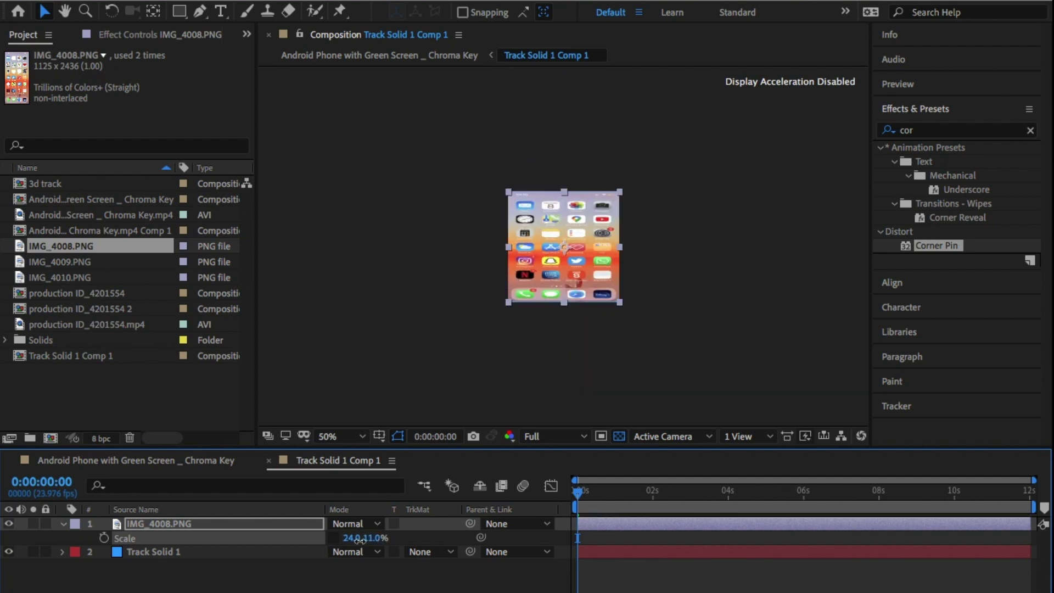
Return to the phone composition and examine how the home screen image fits the phone's edges
left_click(178, 464)
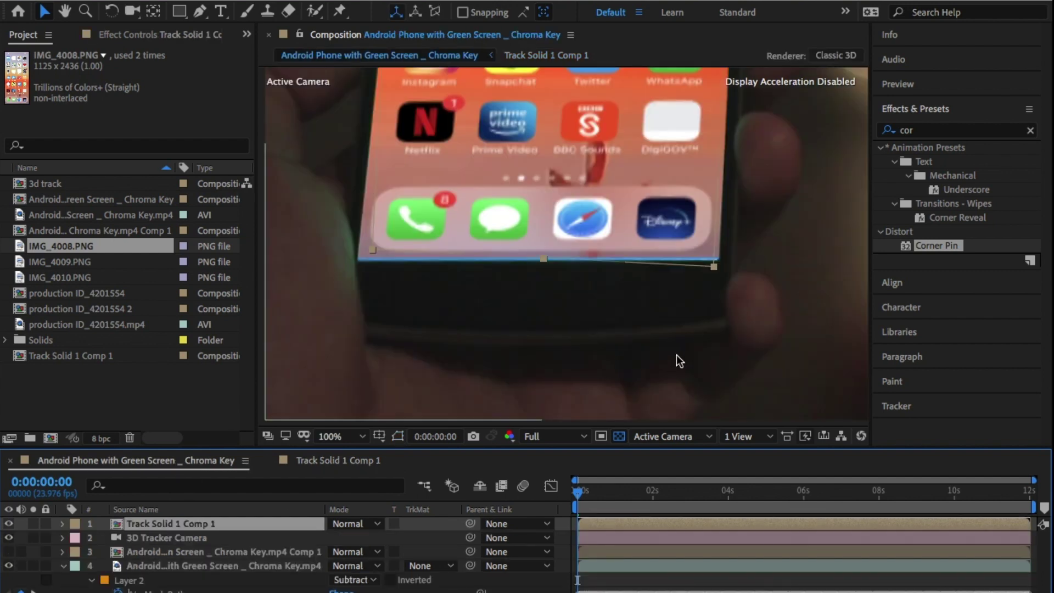
key("h")
left_click_drag(760, 197, 704, 592)
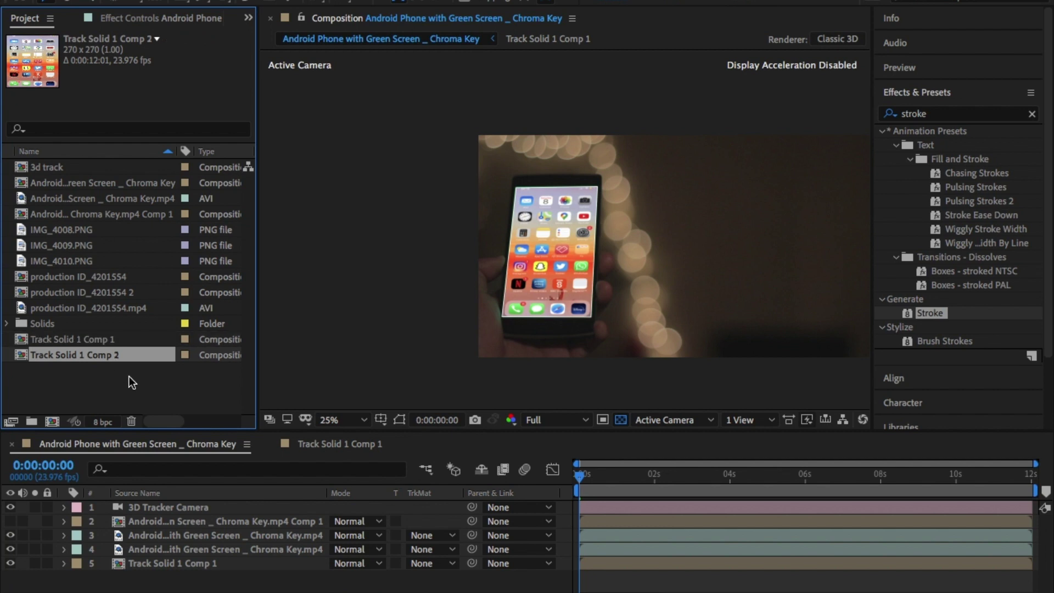
Duplicate the Track Solid 1 Comp 2 composition and rename Track Solid 1 Comp 2 as "Line 1"
key("ctrl+d")
left_click(114, 358)
key("Return")
type("Line 1")
key("Return")
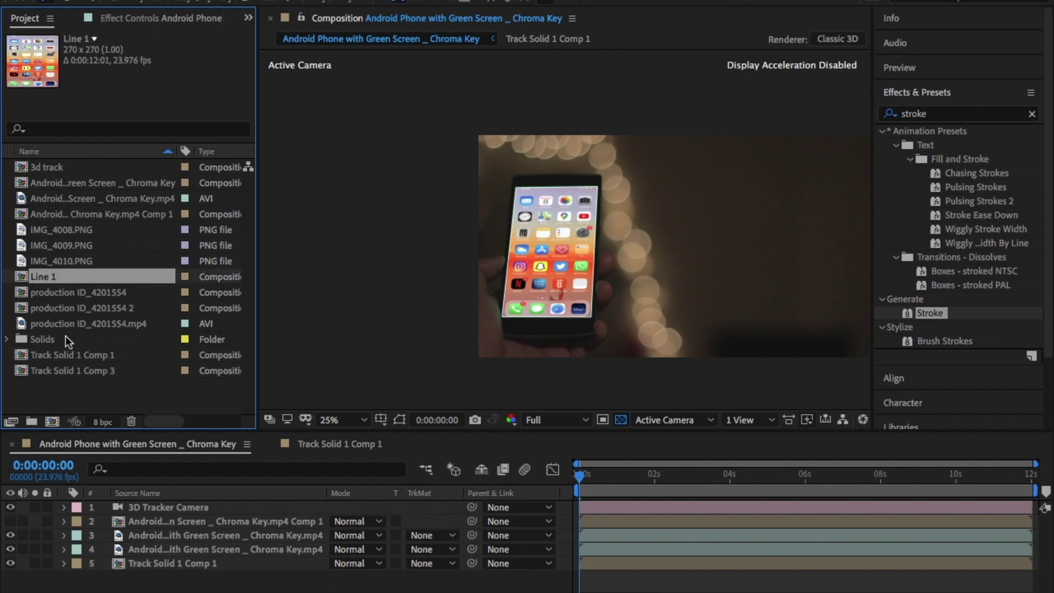
Try renaming the Track Solid 1 Comp 3 composition as "Line 2"
left_click(72, 371)
key("Return")
type("Line 2")
key("Return")
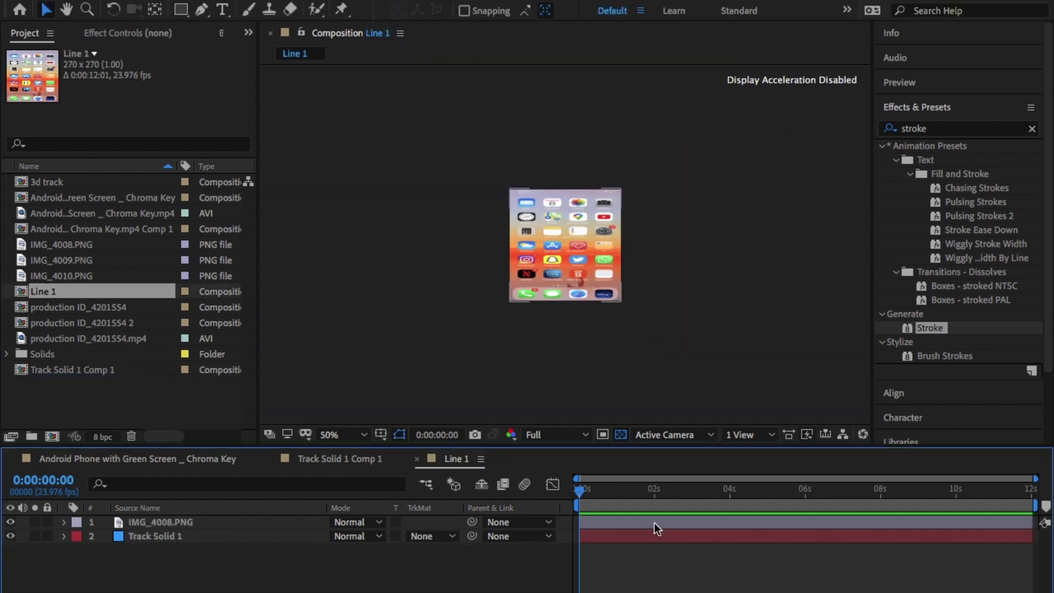
Replace the image in Line 1 with a black rectangle with an 8 px white stroke, fitted to the frame
key("Delete")
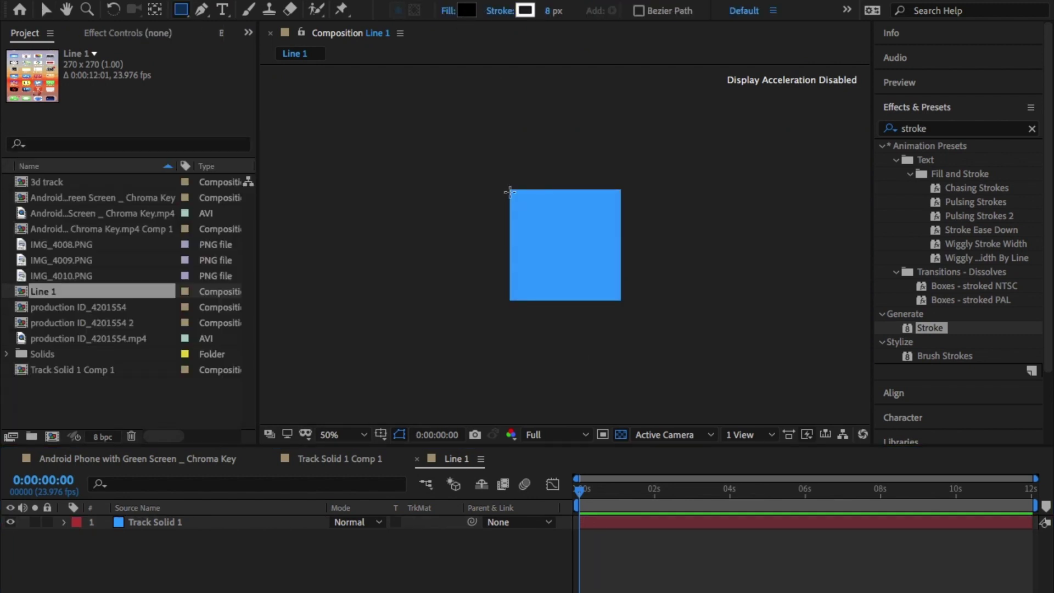
left_click_drag(509, 189, 621, 299)
key(".")
key("v")
left_click_drag(454, 238, 458, 241)
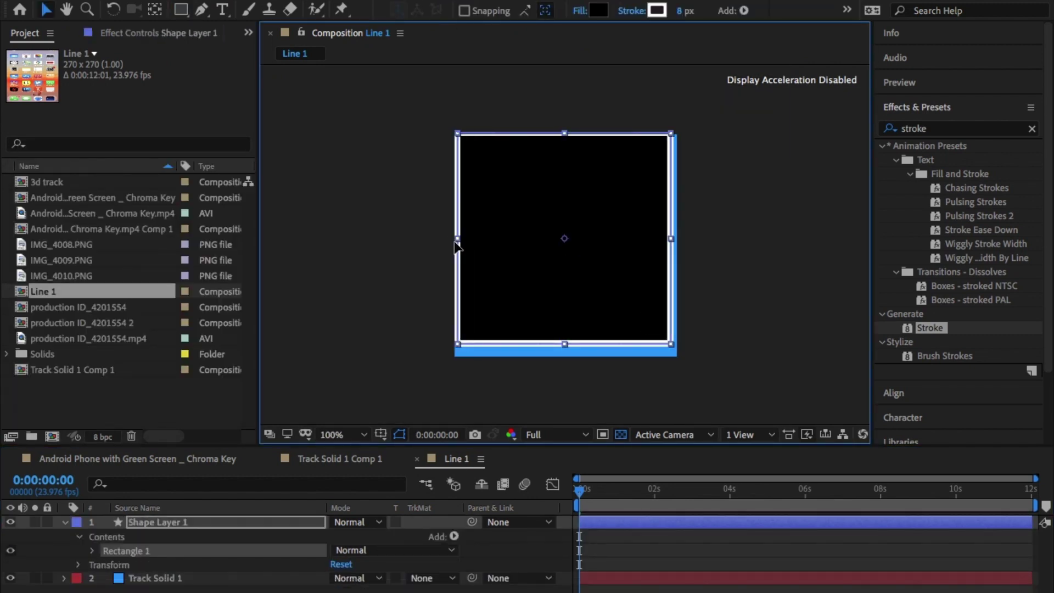
left_click_drag(567, 297, 569, 304)
left_click_drag(567, 349, 568, 354)
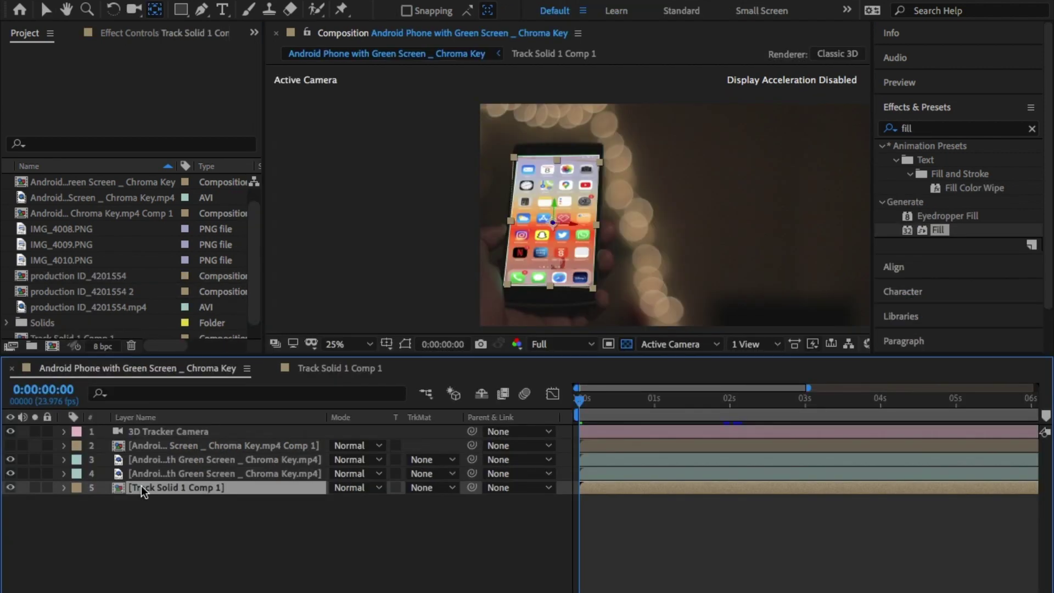
Duplicate the Track Solid 1 Comp 1 layer, create a "Line 1" composition copy, and replace the lower layer's source with it
key("ctrl+d")
scroll(73, 274, "down", 1)
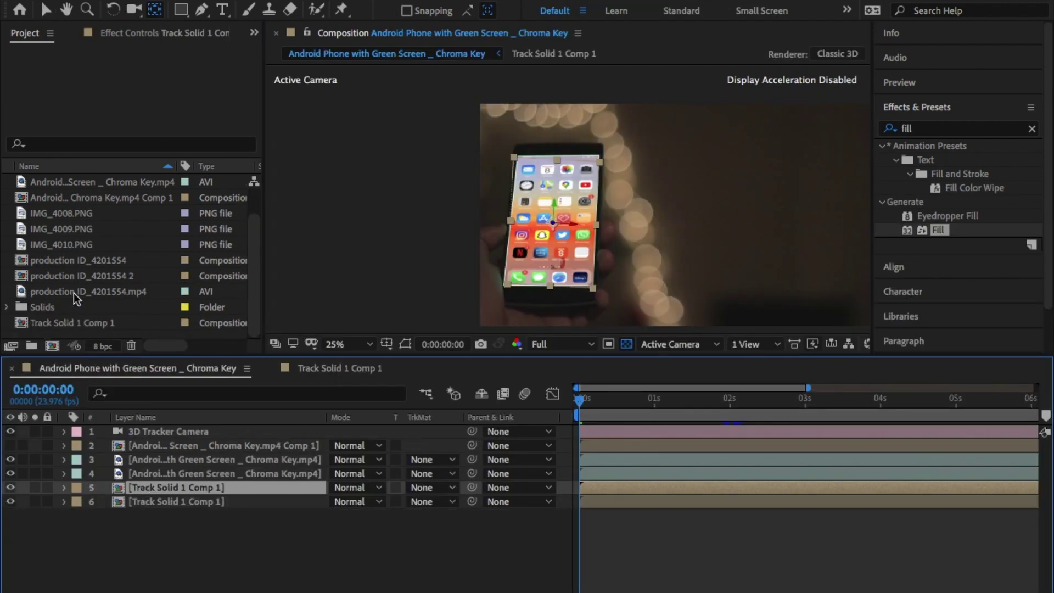
left_click(77, 319)
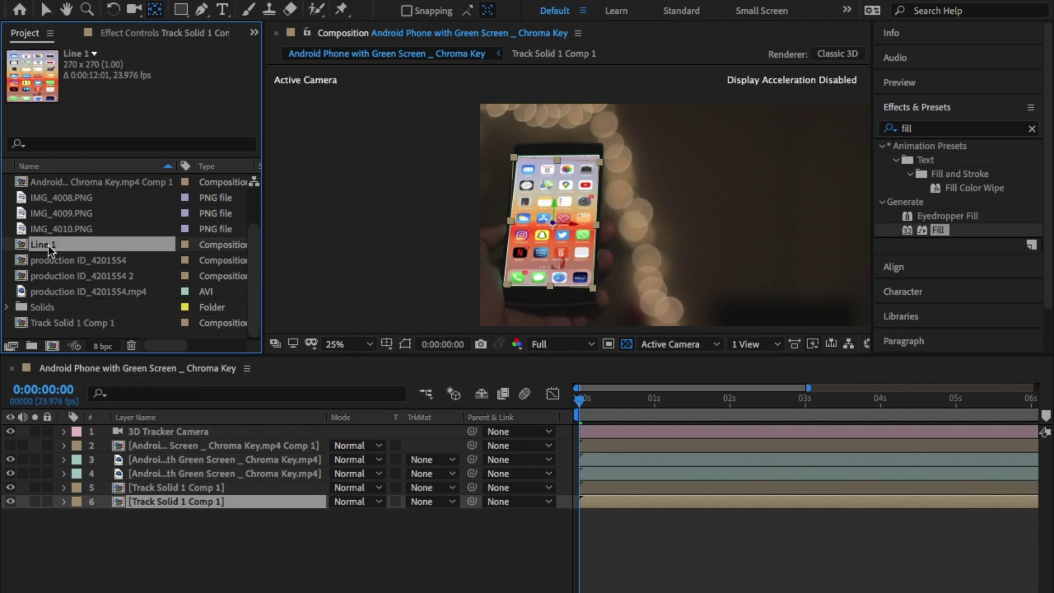
left_click_drag(49, 245, 158, 498)
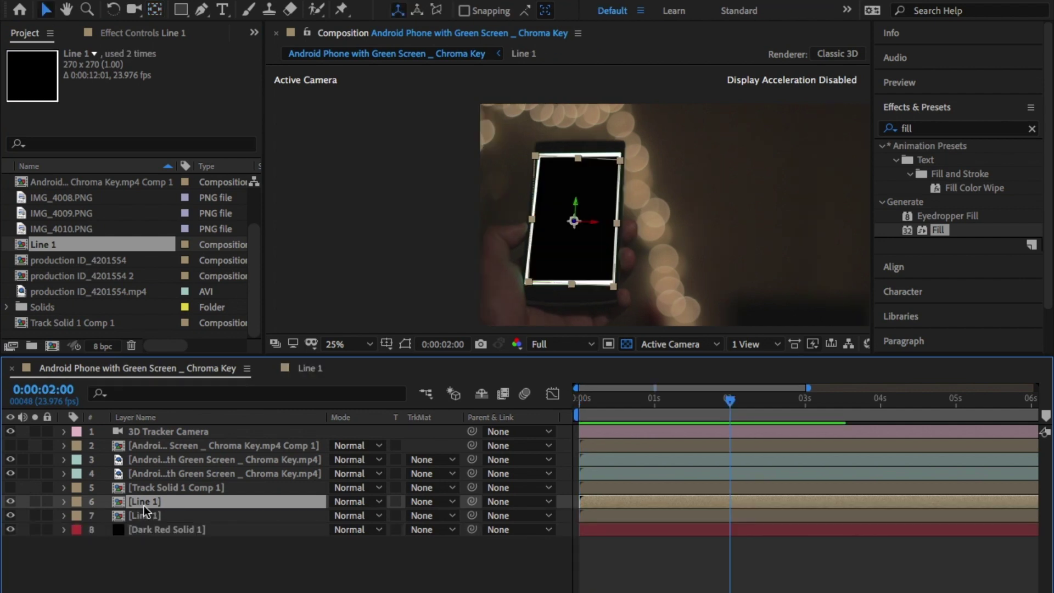
Rename the upper Line 1 layer as "Line 2" and duplicate it
key("Return")
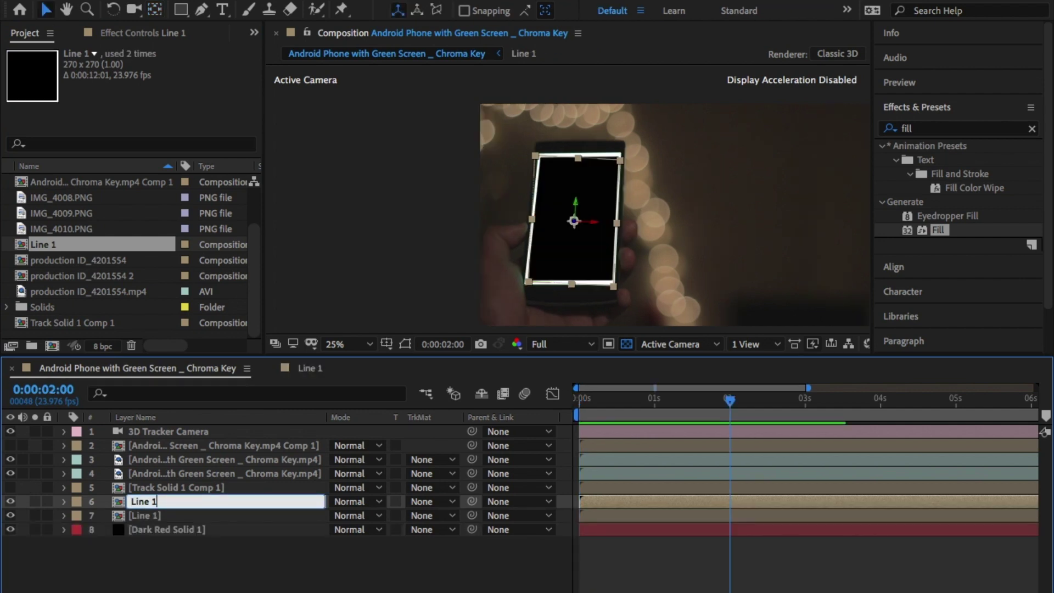
key("BackSpace")
type("2")
key("Return")
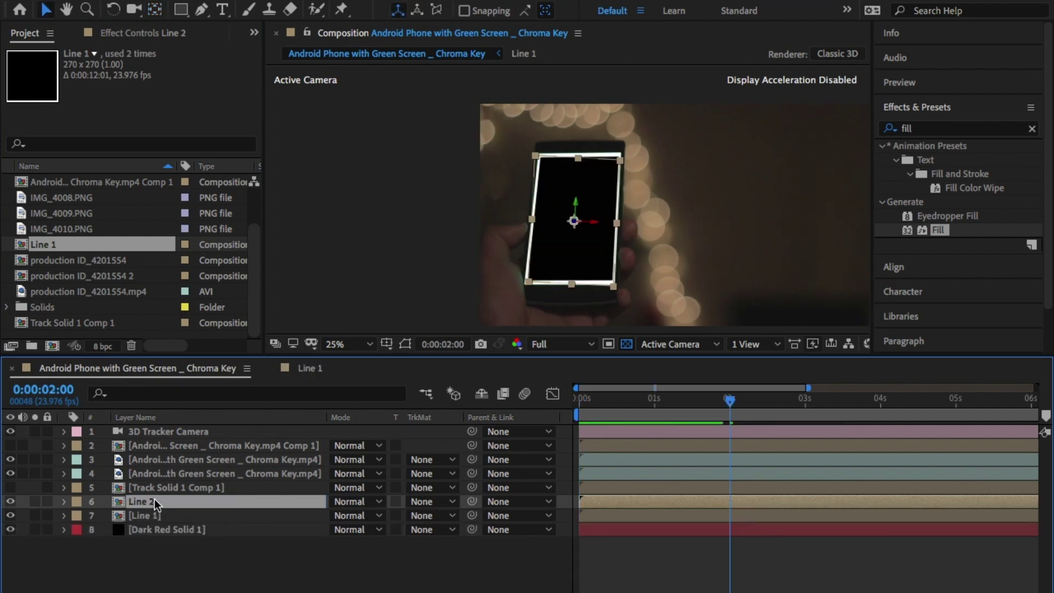
key("ctrl+d")
At 0:00:00:12, set Line 3's Z position to -7285.8 and adjust its X position to centre it within the other outlines
key("p")
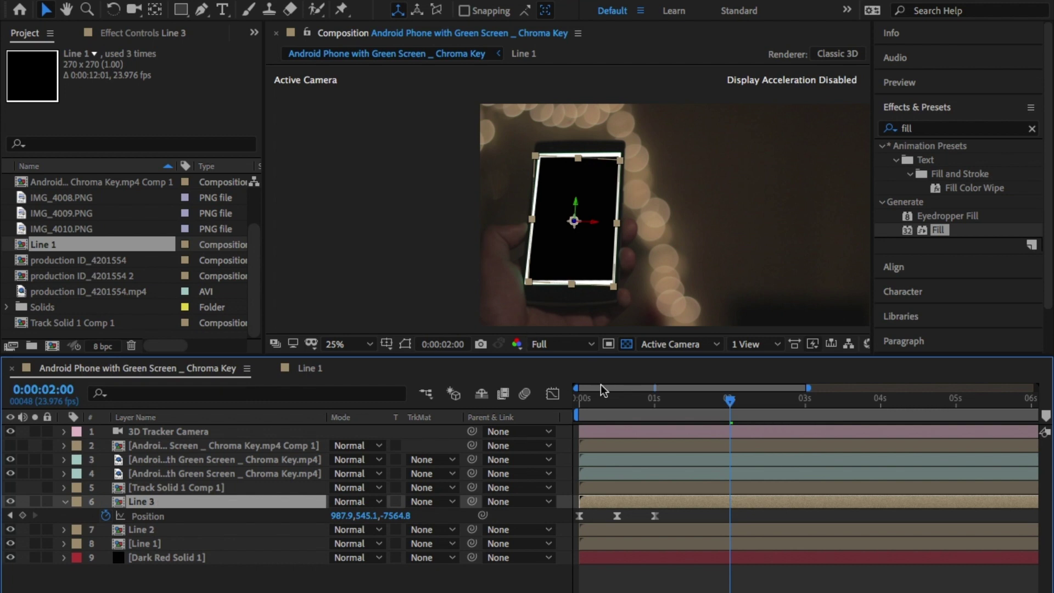
left_click_drag(729, 404, 624, 405)
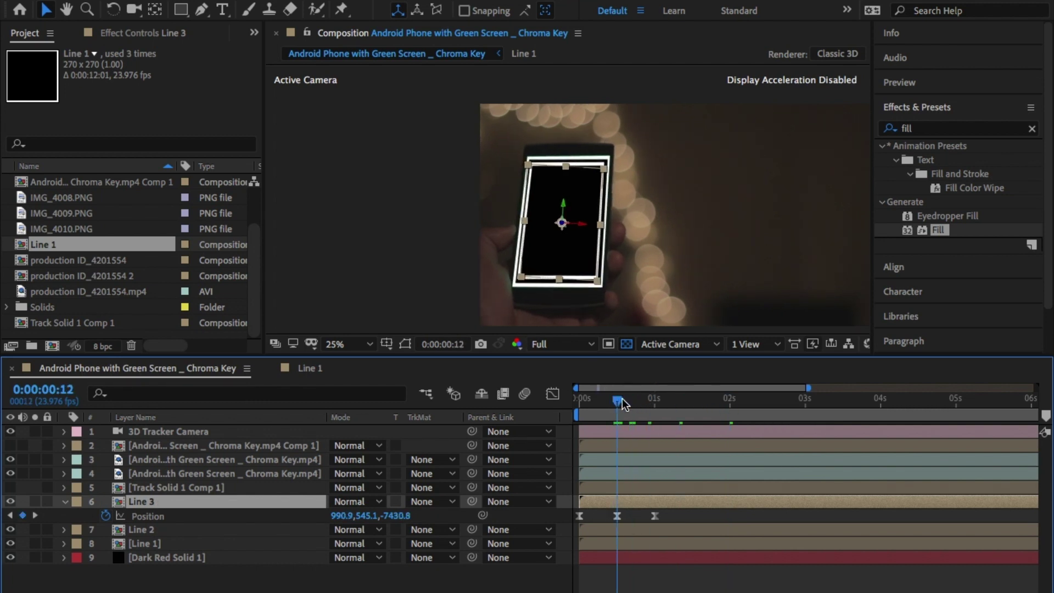
left_click_drag(400, 519, 551, 519)
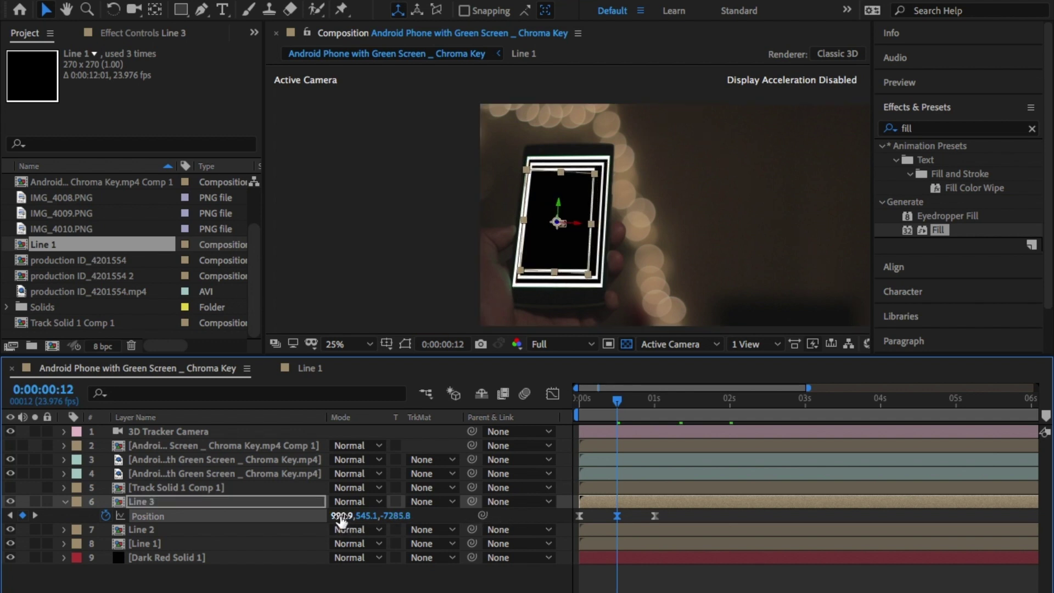
left_click_drag(345, 516, 342, 516)
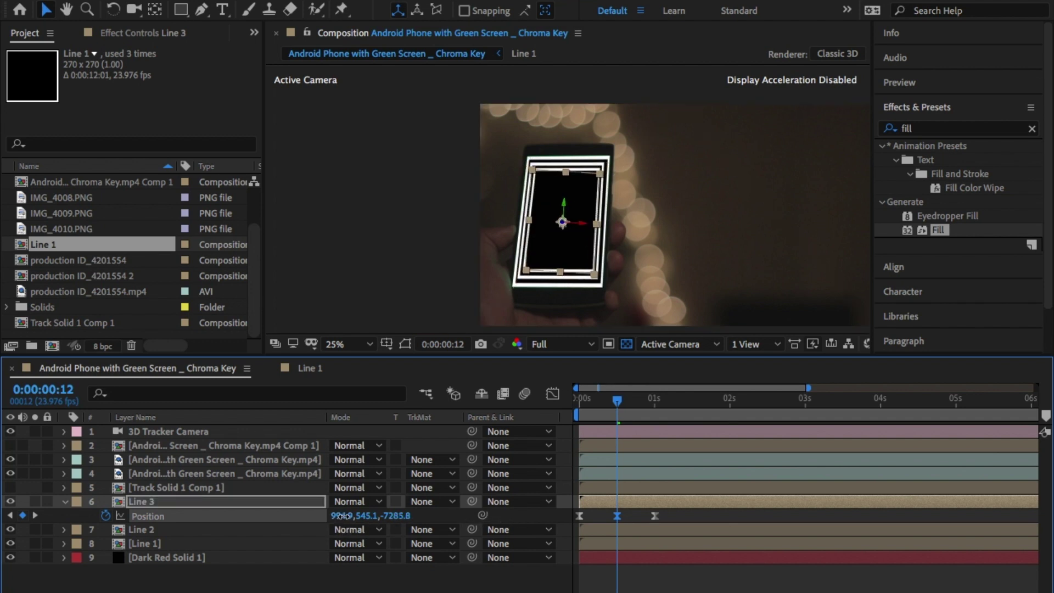
Preview the line animation from the first frame, collapse Line 3's properties, and check the outlines at 0:00:00:13
left_click_drag(604, 401, 554, 398)
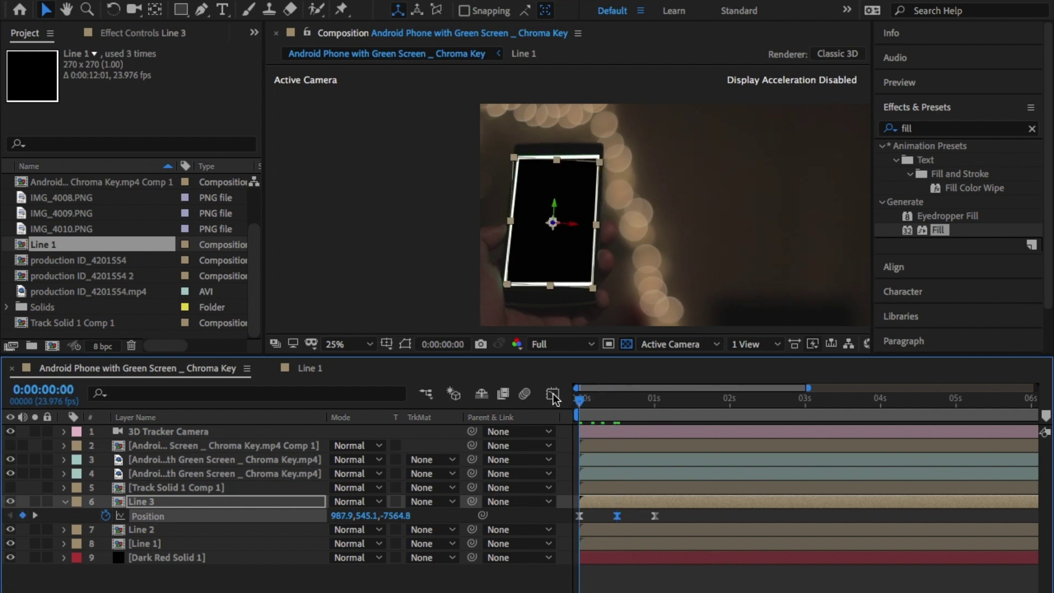
key("space")
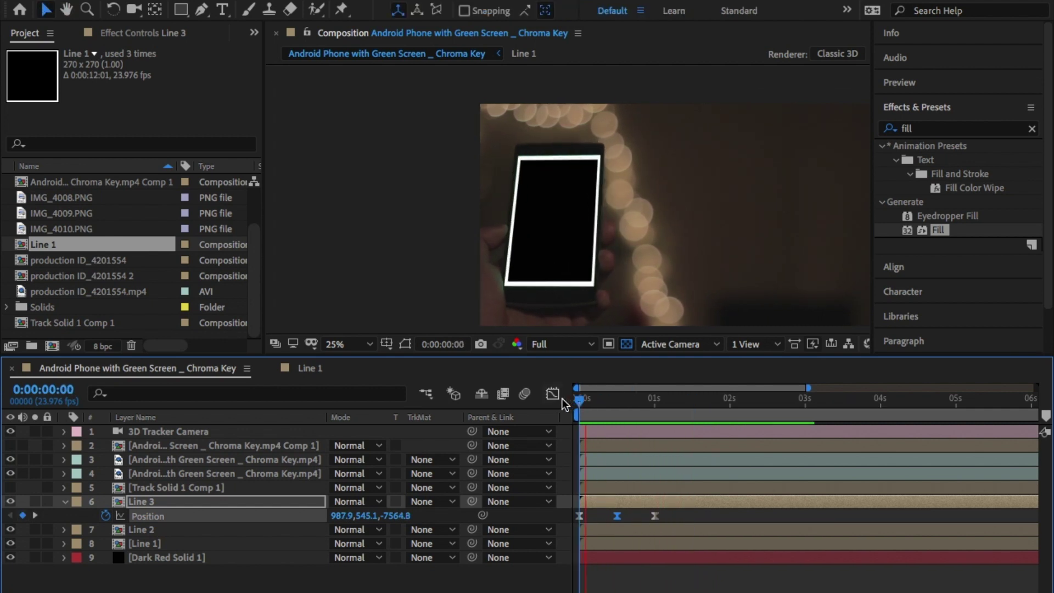
key("space")
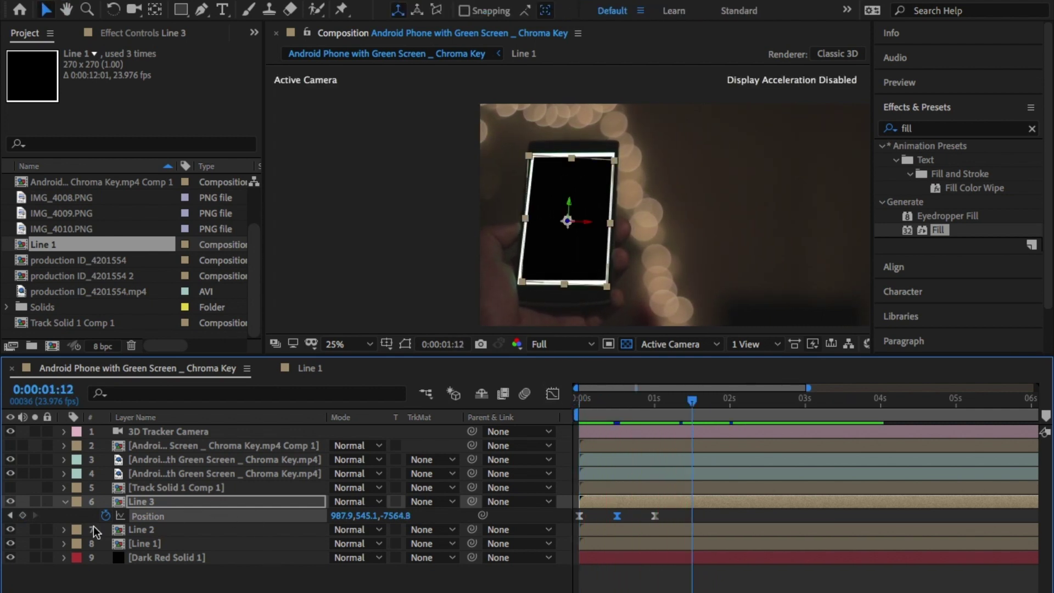
left_click(65, 500)
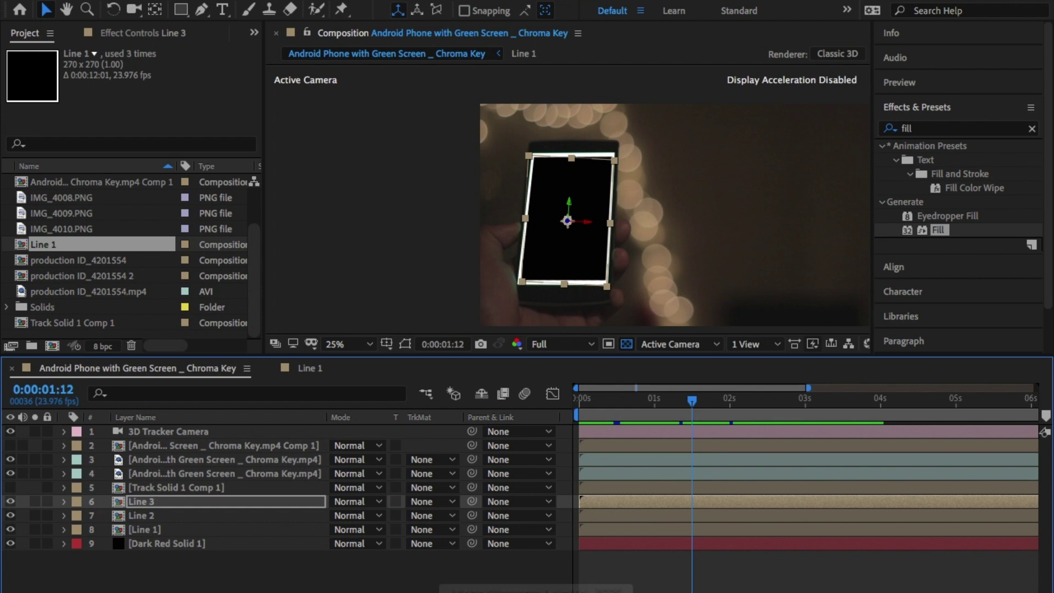
left_click(620, 400)
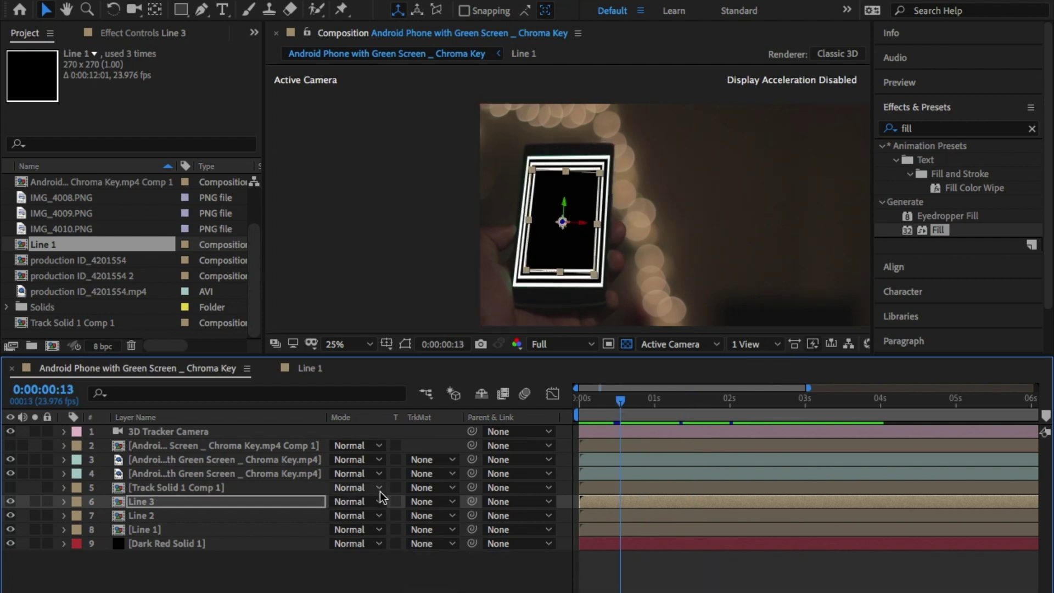
Apply the Glow effect to the white outline layer and increase its Glow Radius
key("F4")
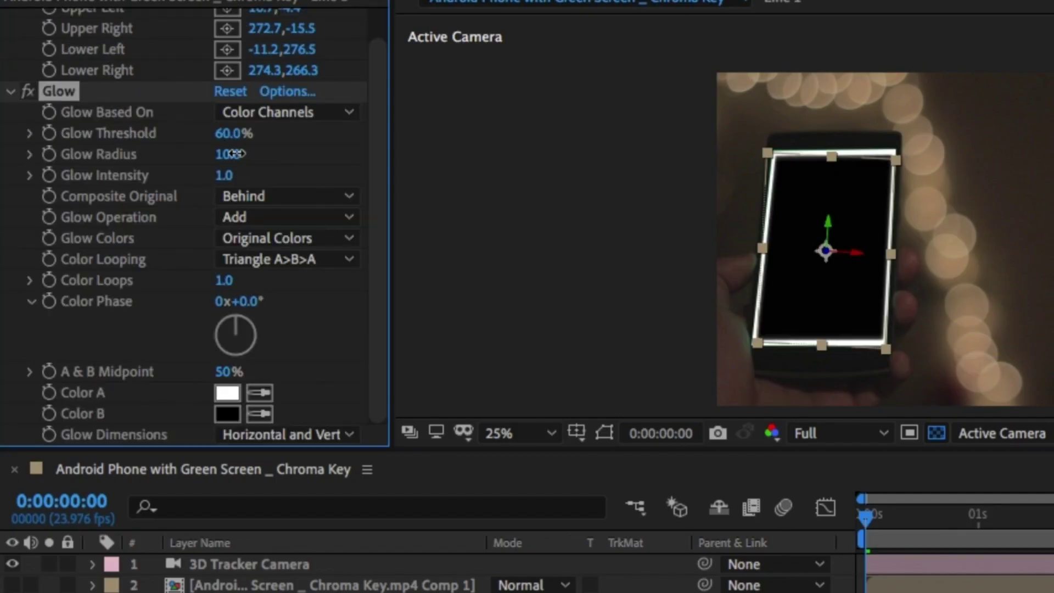
left_click_drag(235, 154, 273, 152)
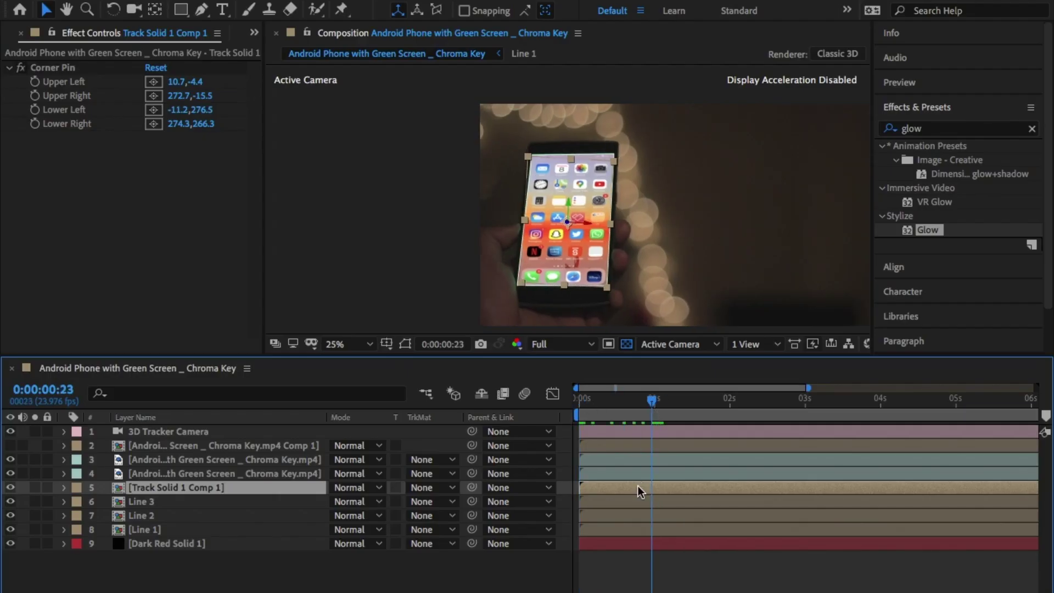
At 0:00:00:23, draw a thin rectangular mask above the phone on the Track Solid 1 Comp 1 layer and keyframe its Mask Path
left_click_drag(508, 154, 662, 146)
left_click(92, 516)
left_click(120, 529)
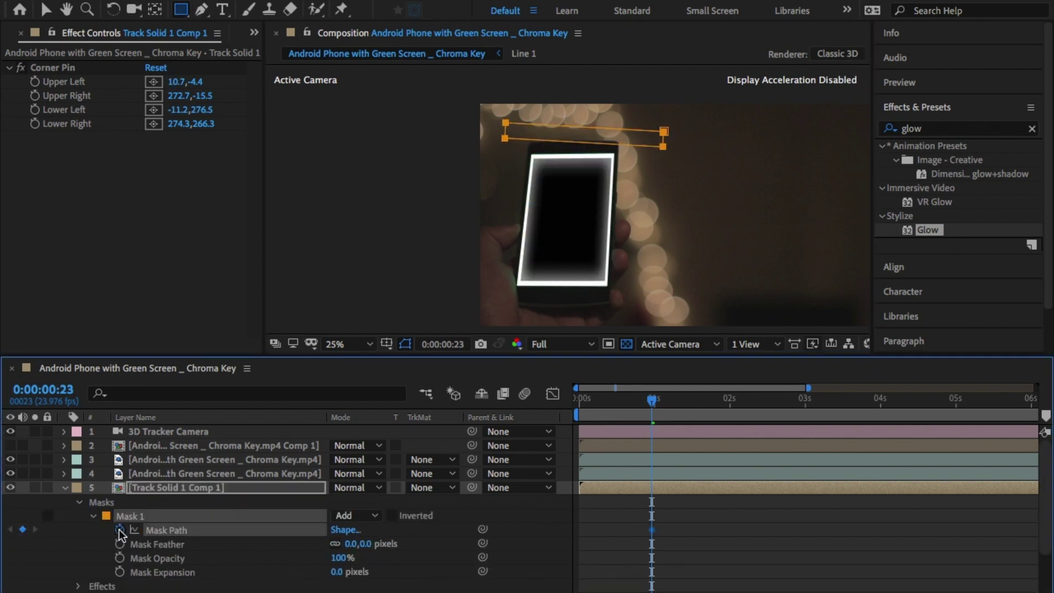
At 0:00:01:05, extend the mask's two lower corners below the phone so the mask encloses the whole home screen
left_click(47, 9)
mouse_move(504, 139)
left_mouse_down()
mouse_move(499, 222)
mouse_move(503, 136)
left_mouse_up()
left_click_drag(651, 404, 670, 400)
left_click(193, 12)
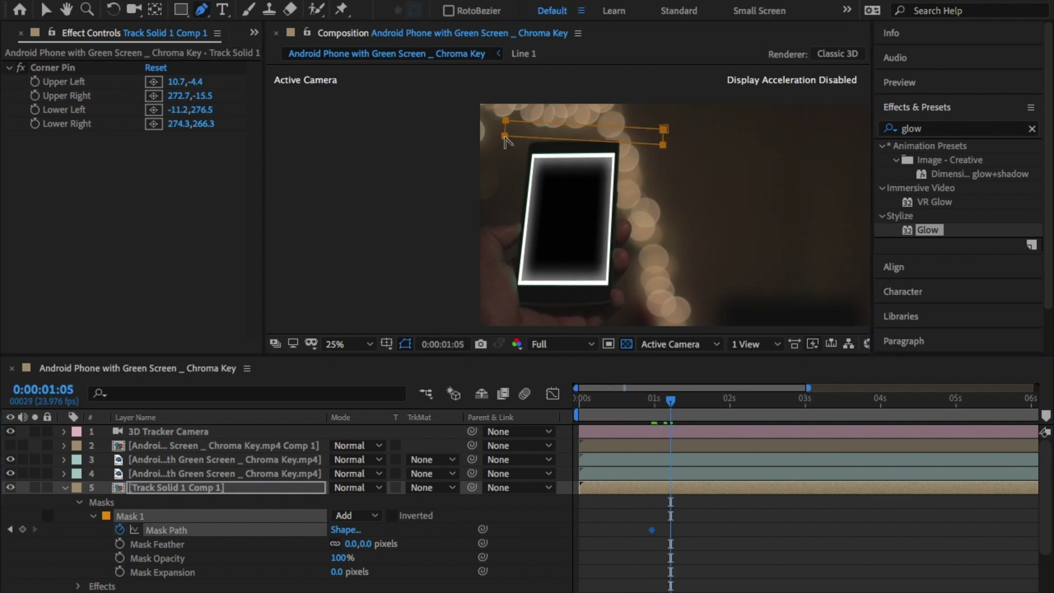
left_click_drag(504, 136, 503, 313)
left_click_drag(662, 144, 637, 308)
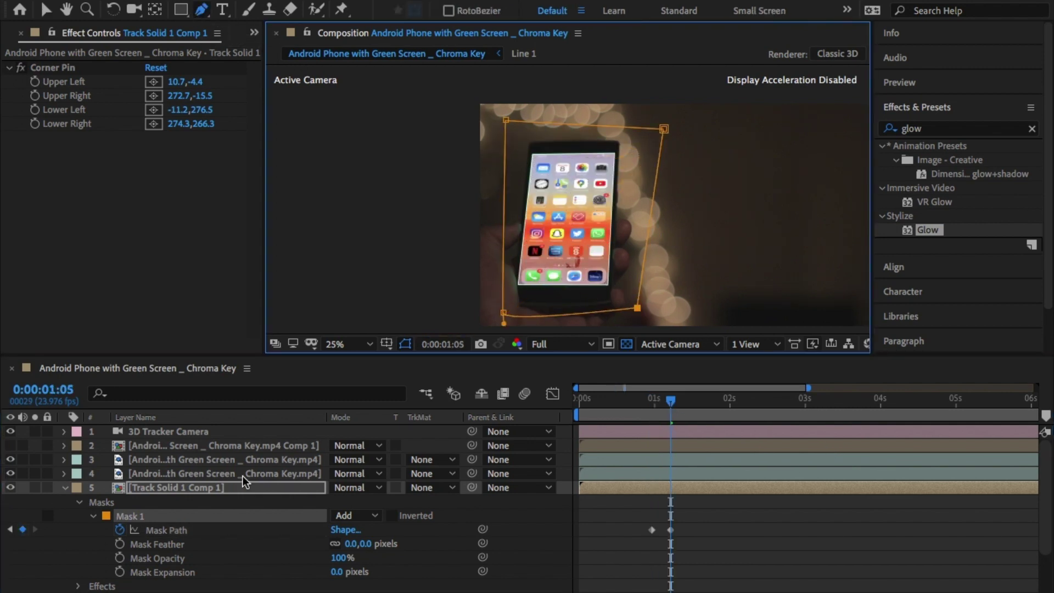
Collapse the Track Solid 1 Comp 1 properties and set the layer's blending mode to Screen
key("ctrl+grave")
left_click(355, 487)
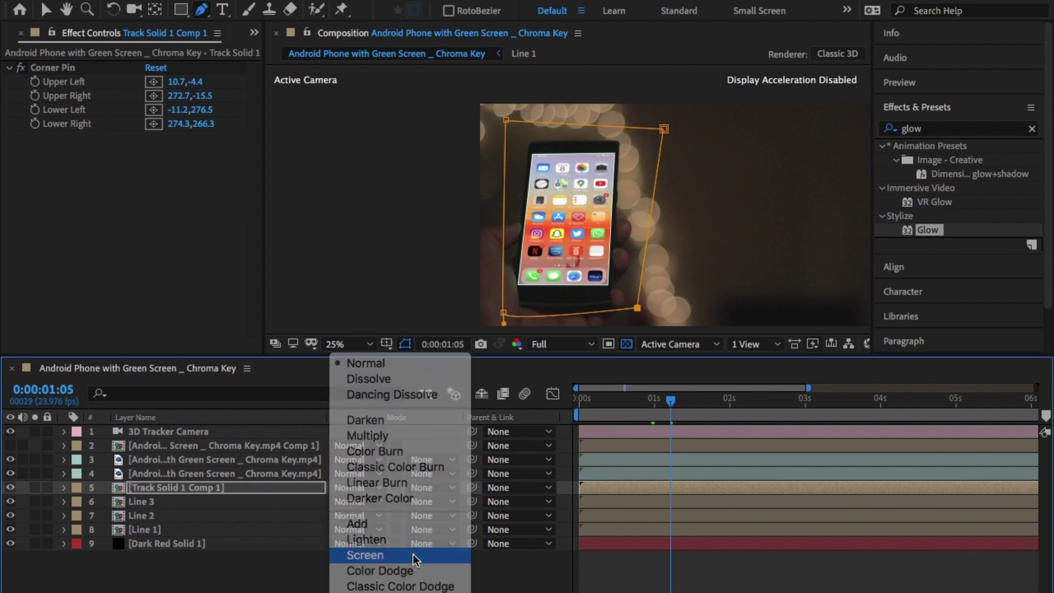
left_click(413, 554)
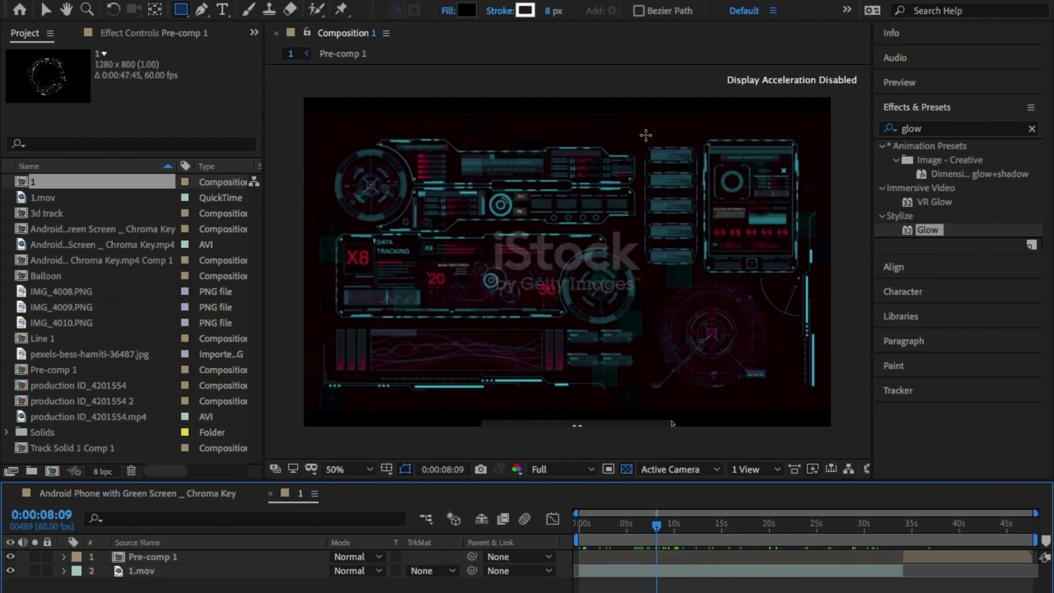
In composition 1, mask the tall interface panel on 1.mov and mask the adjacent column of five bars on a duplicate layer
left_click(164, 570)
left_click_drag(695, 280, 805, 132)
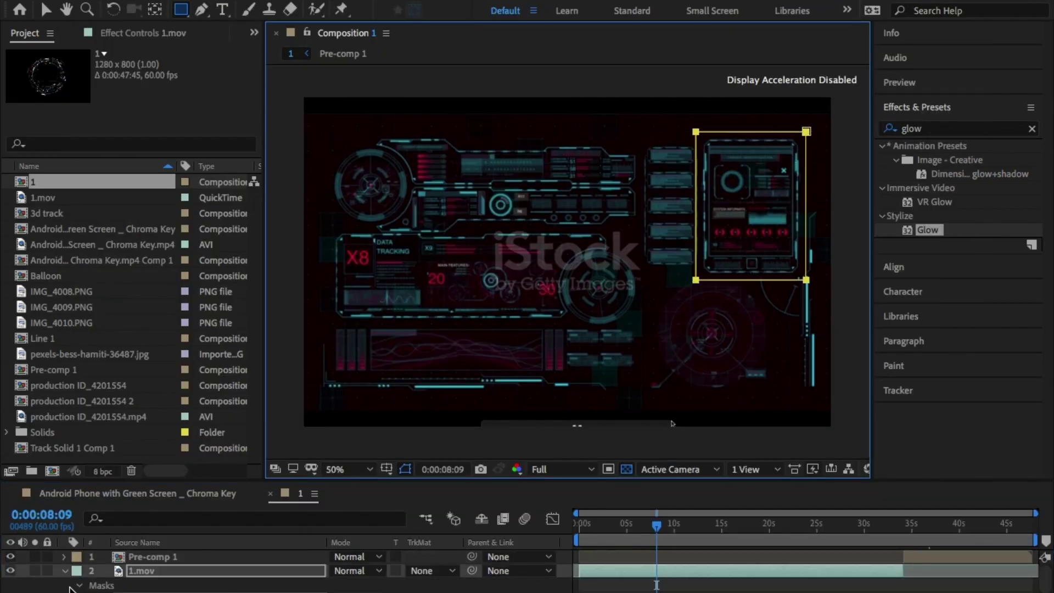
left_click(64, 570)
left_click(141, 585)
mouse_move(645, 139)
left_mouse_down()
mouse_move(693, 217)
mouse_move(697, 274)
left_mouse_up()
left_click(64, 570)
scroll(143, 585, "up", 1)
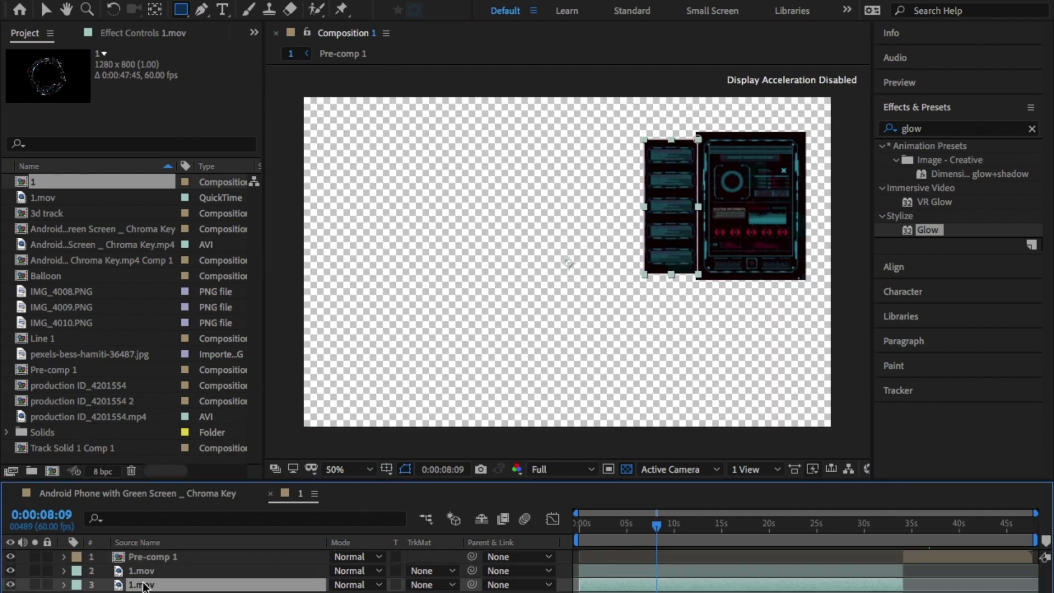
Change the blending mode of the lower 1.mov layer
key("m")
left_click(354, 586)
left_click(381, 509)
Move and reshape the copied 1.mov mask to isolate the waveform graphics in the footage's lower left
key("v")
double_click(643, 146)
left_click_drag(672, 204, 358, 292)
left_click(155, 578)
left_click_drag(356, 227, 357, 319)
left_click_drag(357, 361, 643, 369)
left_click_drag(481, 320, 481, 325)
Enlarge the timeline area, show the mask properties, and adjust the mode setting of the masked 1.mov copy
key("m")
left_click_drag(364, 481, 364, 379)
key("m")
left_click(353, 496)
left_click(359, 525)
key("u")
left_click(171, 467)
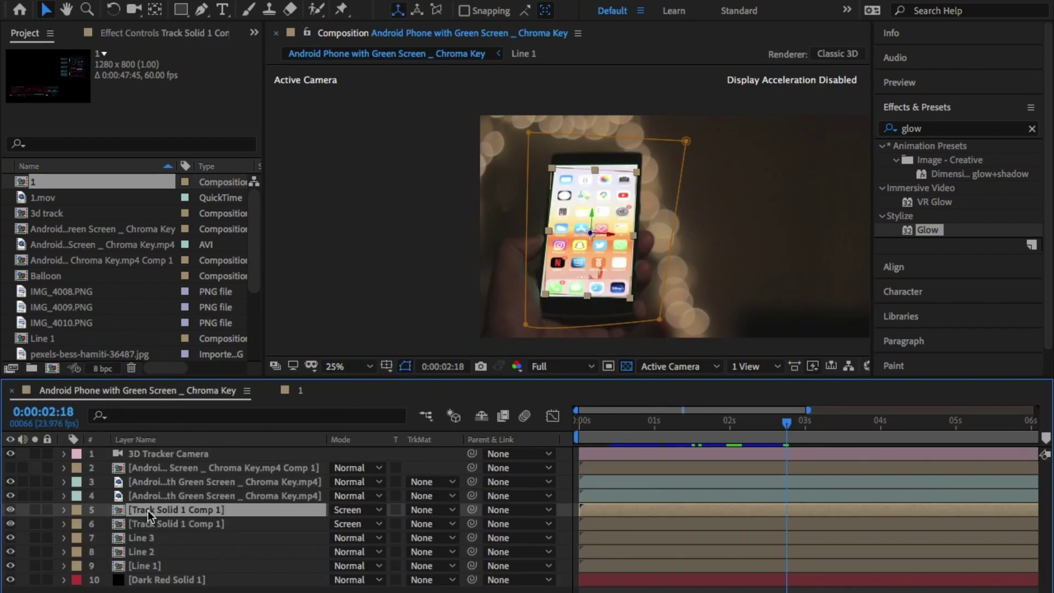
Move the upper Track Solid 1 Comp 1 copy to the top of the layer stack and delete its Mask 1
left_click_drag(147, 508, 147, 449)
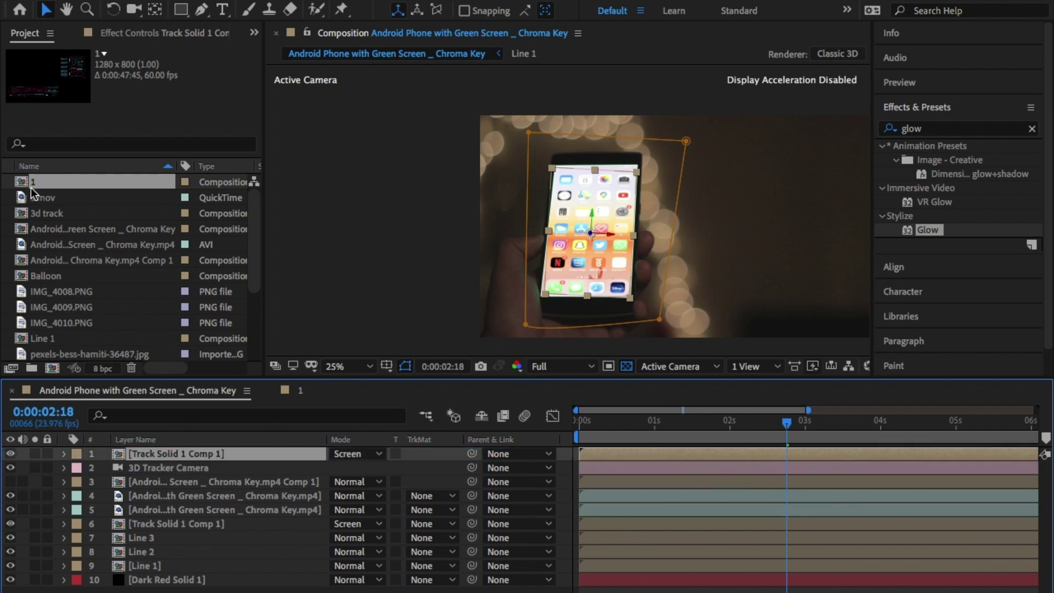
key("m")
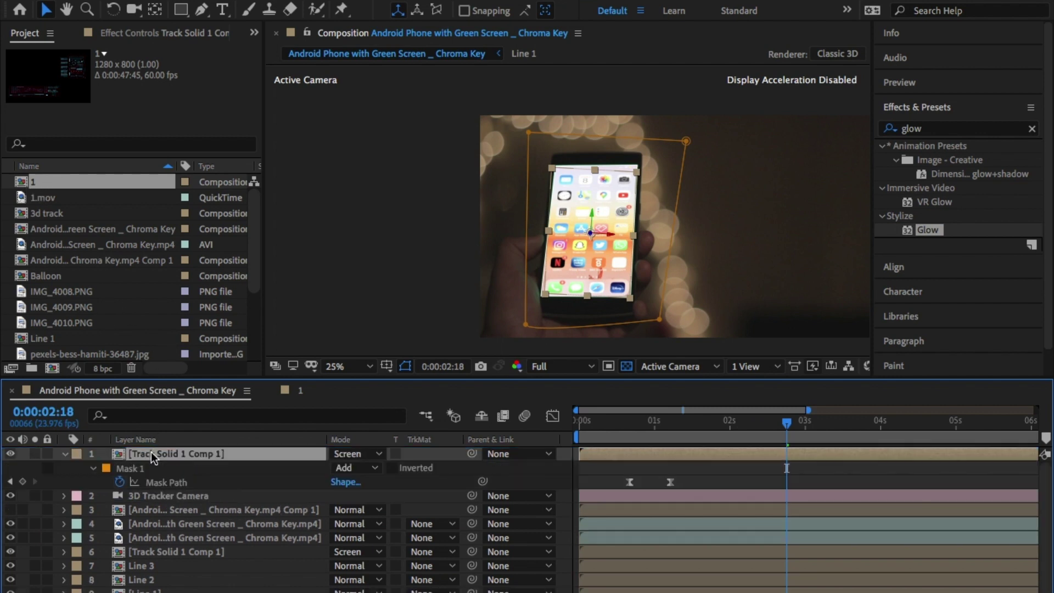
left_click(135, 466)
key("Delete")
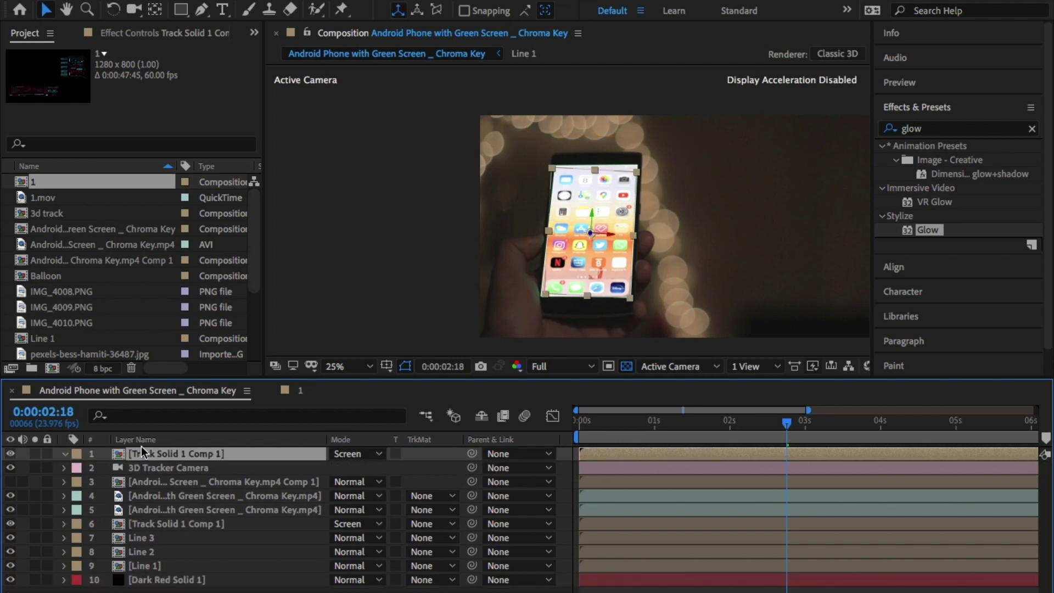
Replace the top layer's source with composition 1 and scale the layer to 13.2, 19.6, 69.0%
left_click_drag(32, 175, 202, 458)
key("s")
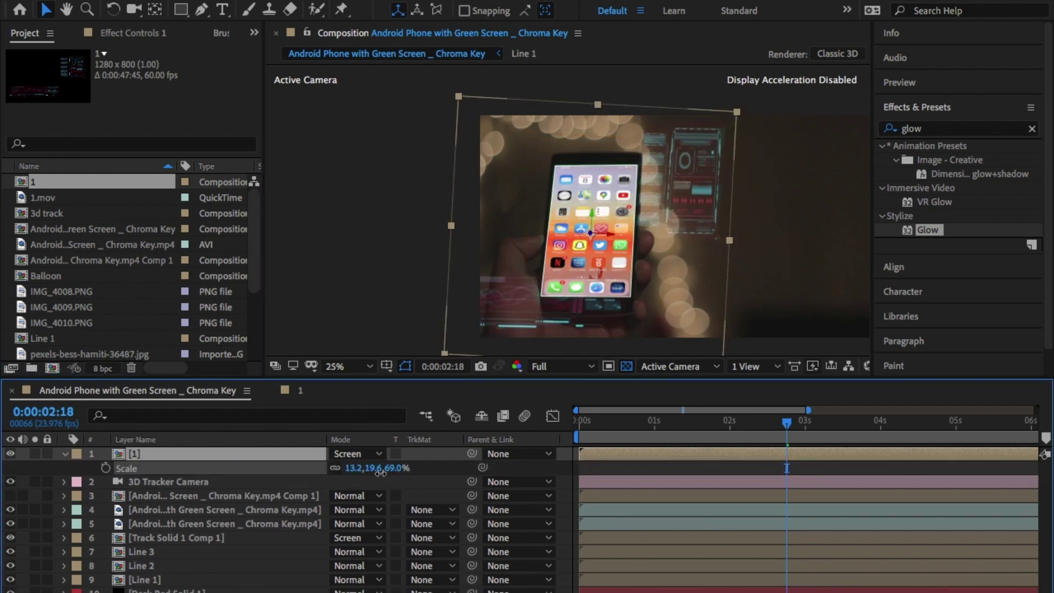
Duplicate the composition 1 layer twice and position the masked tall panel at about 970.9, 567.1, beside the phone's right edge
key("super+d")
key("super+d")
key("p")
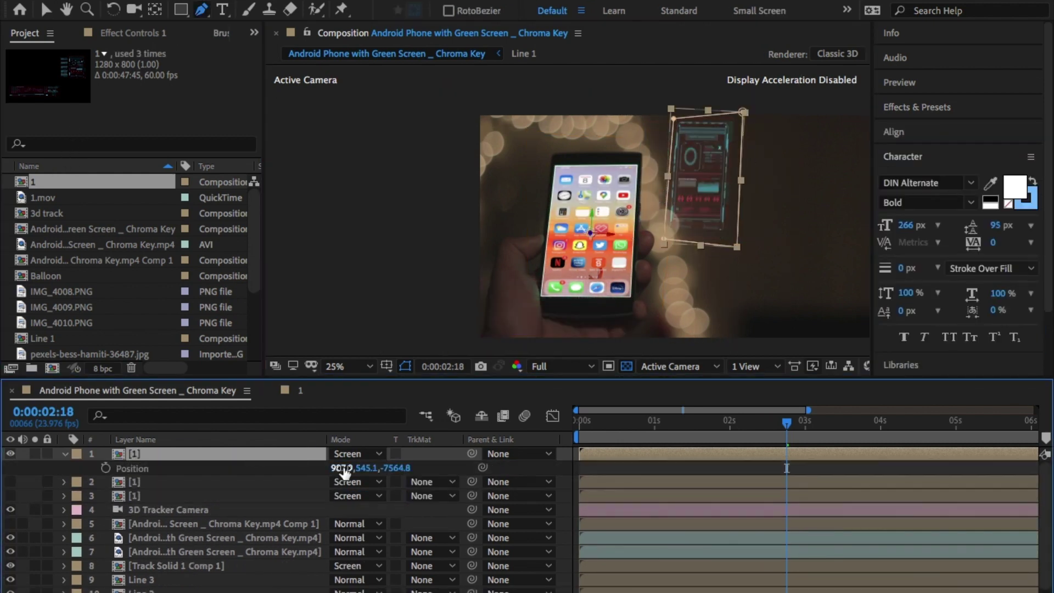
left_click_drag(345, 469, 304, 469)
left_click_drag(373, 469, 420, 468)
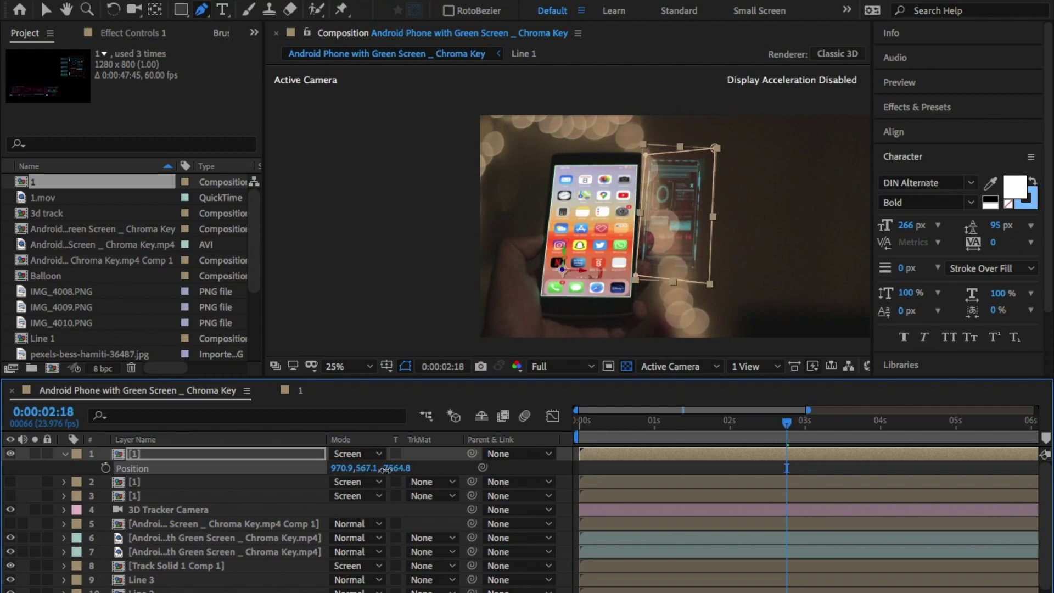
Mask the column of five bars on the second composition 1 layer and move it to the phone's left side
left_click(674, 123)
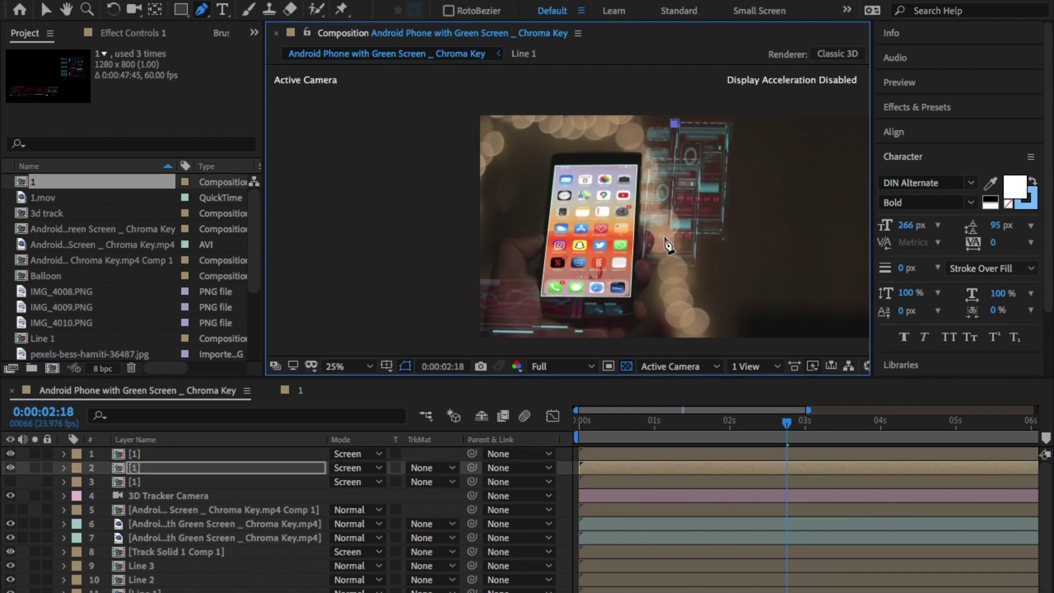
left_click(642, 122)
key("p")
left_click_drag(343, 481, 296, 482)
Show the third composition 1 layer and move its waveform panel to the phone's lower right, at an X position of about 1090.9
left_click(11, 481)
key("p")
left_click_drag(343, 510, 373, 510)
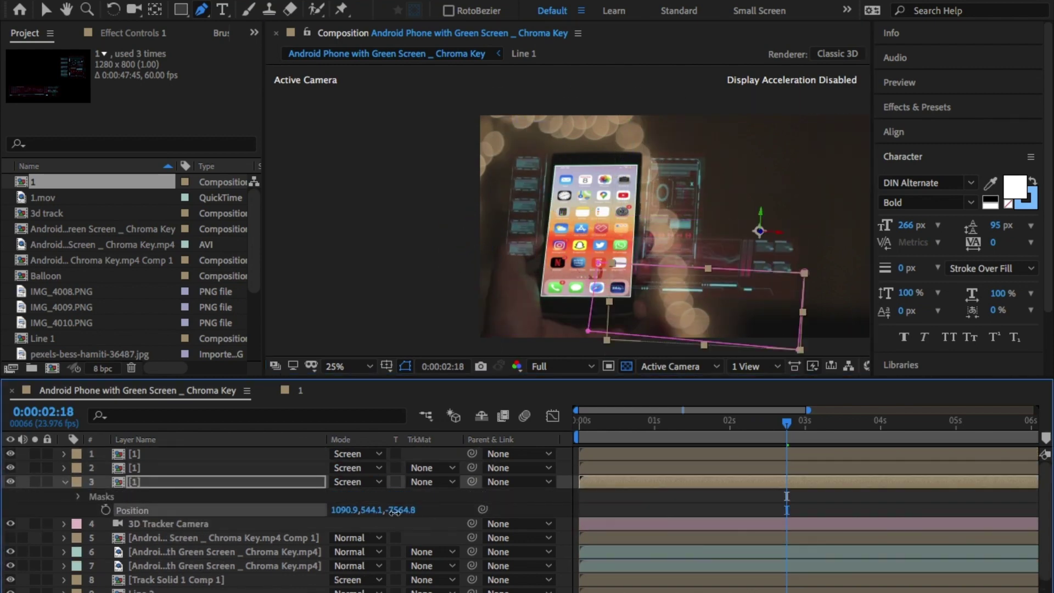
left_click(134, 454)
key("p")
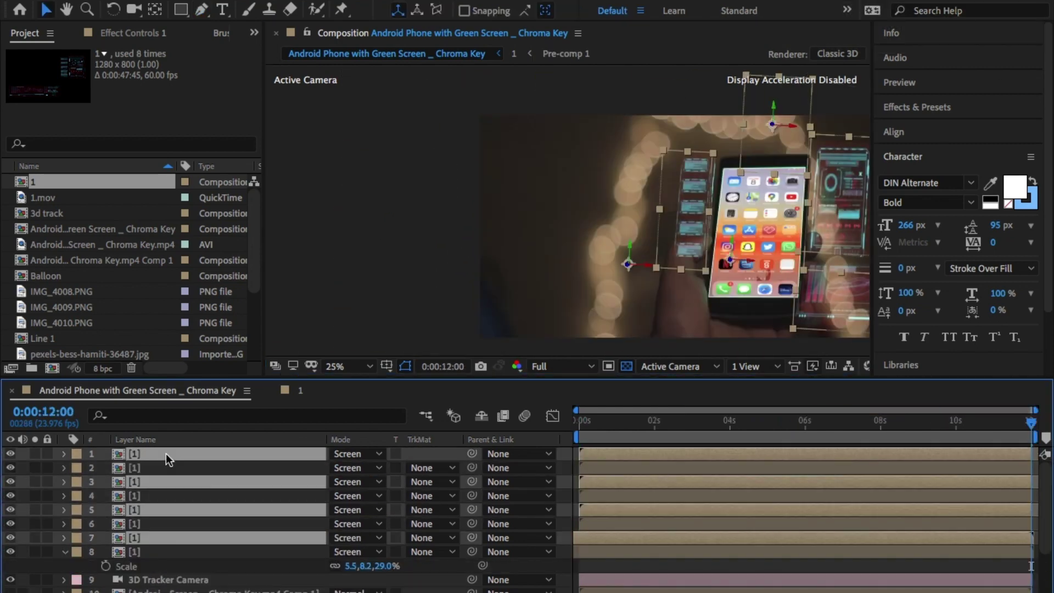
Duplicate the four selected panel layers around the phone and go to 0:00:01:05
key("ctrl+shift+c")
left_click(647, 340)
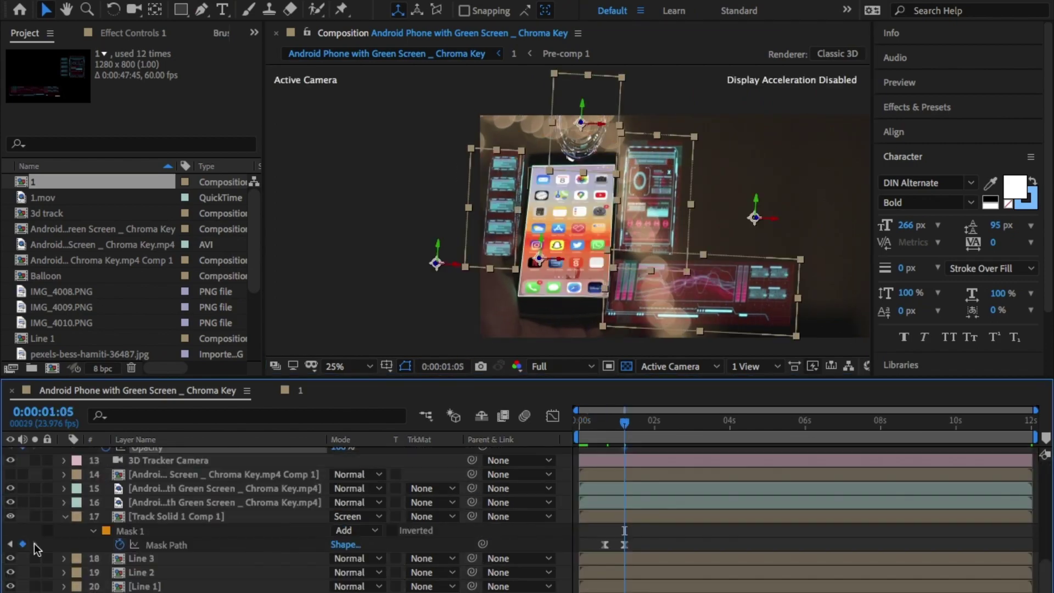